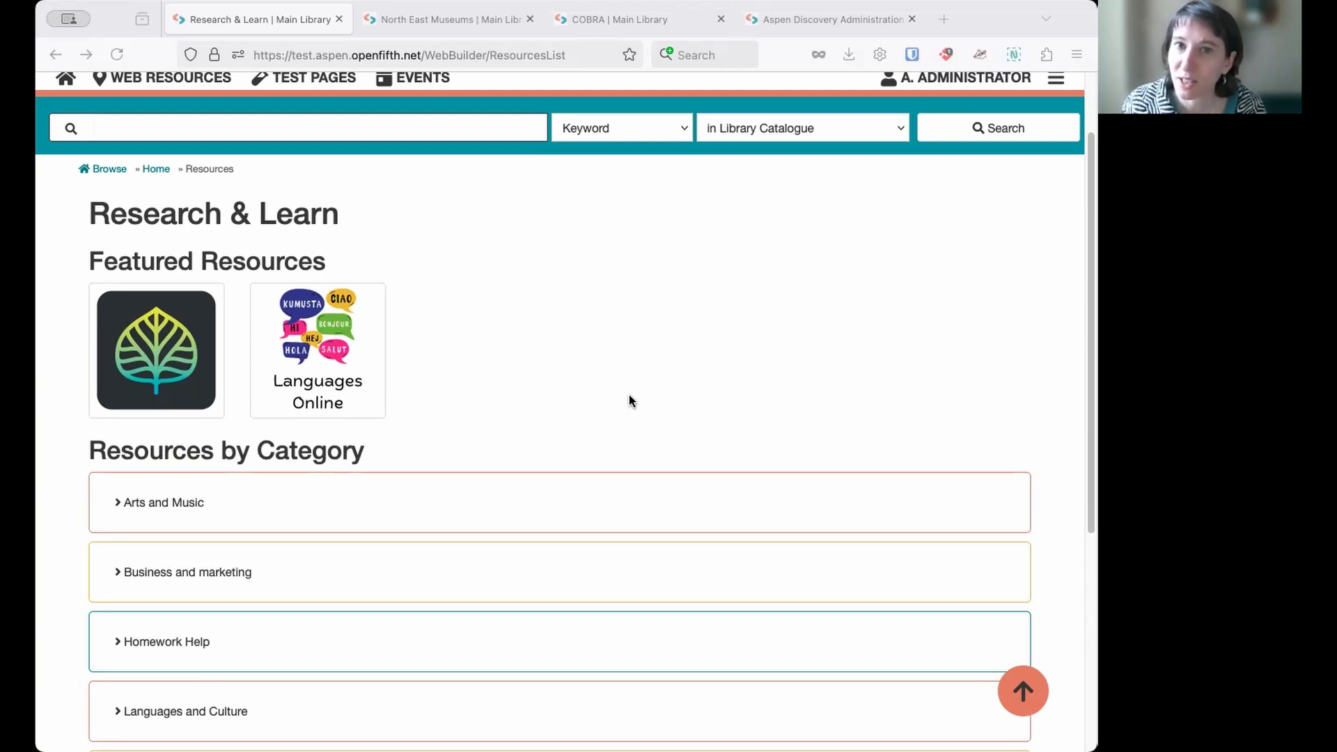
# - View the North East Museums resource page, and open its Local History category page in a new tab
pyautogui.click(469, 24)
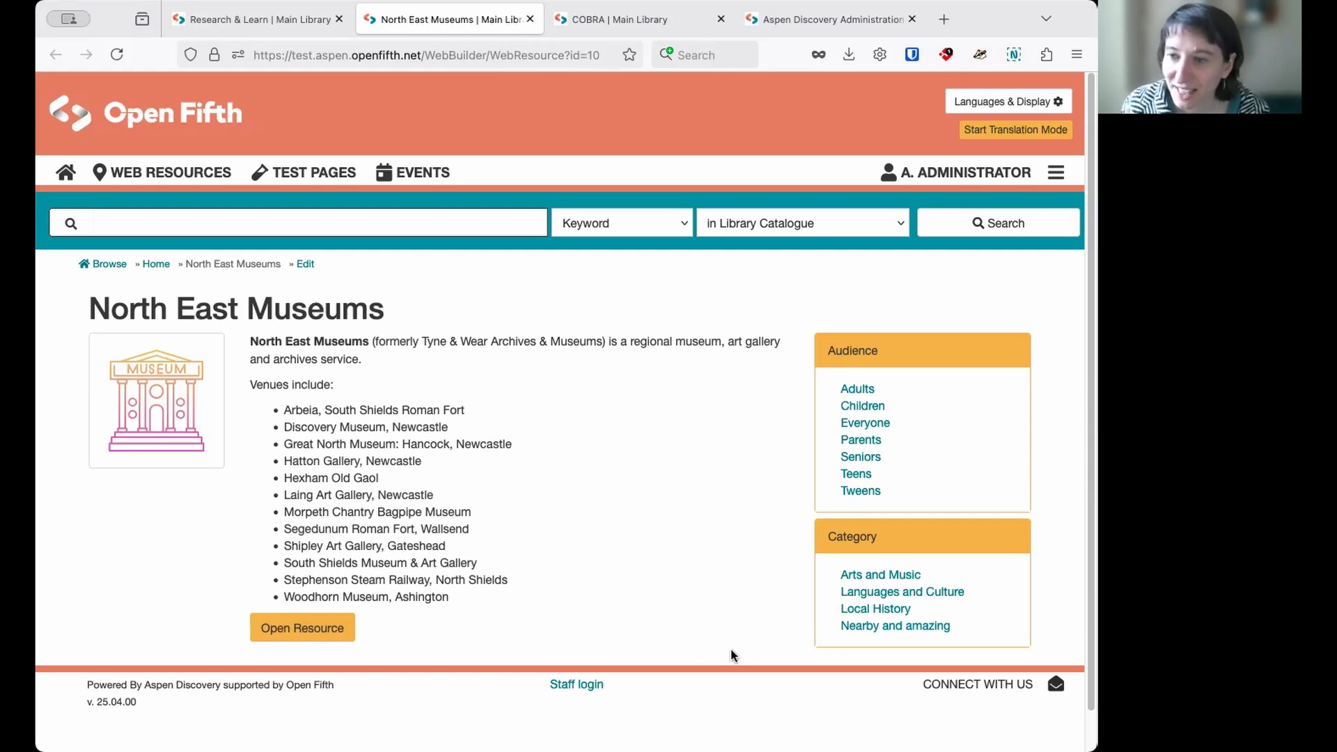
pyautogui.rightClick(866, 613)
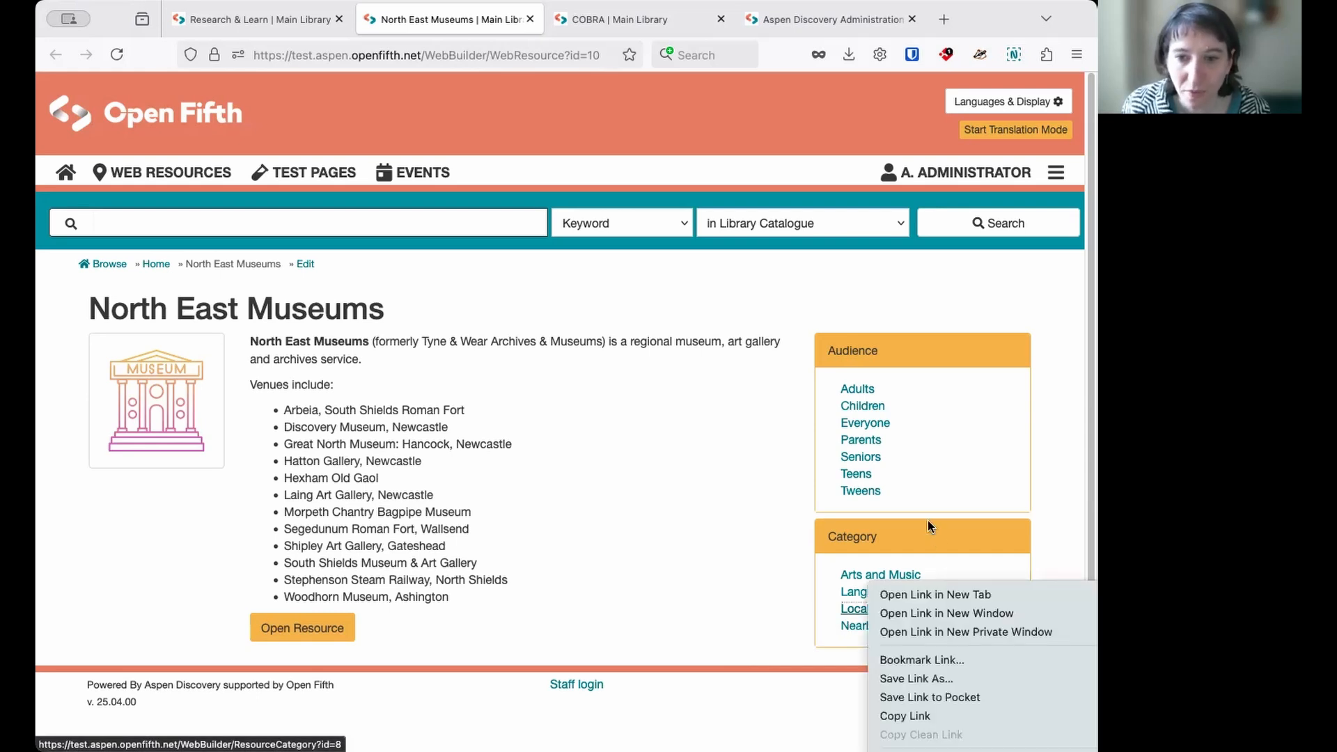
pyautogui.click(936, 587)
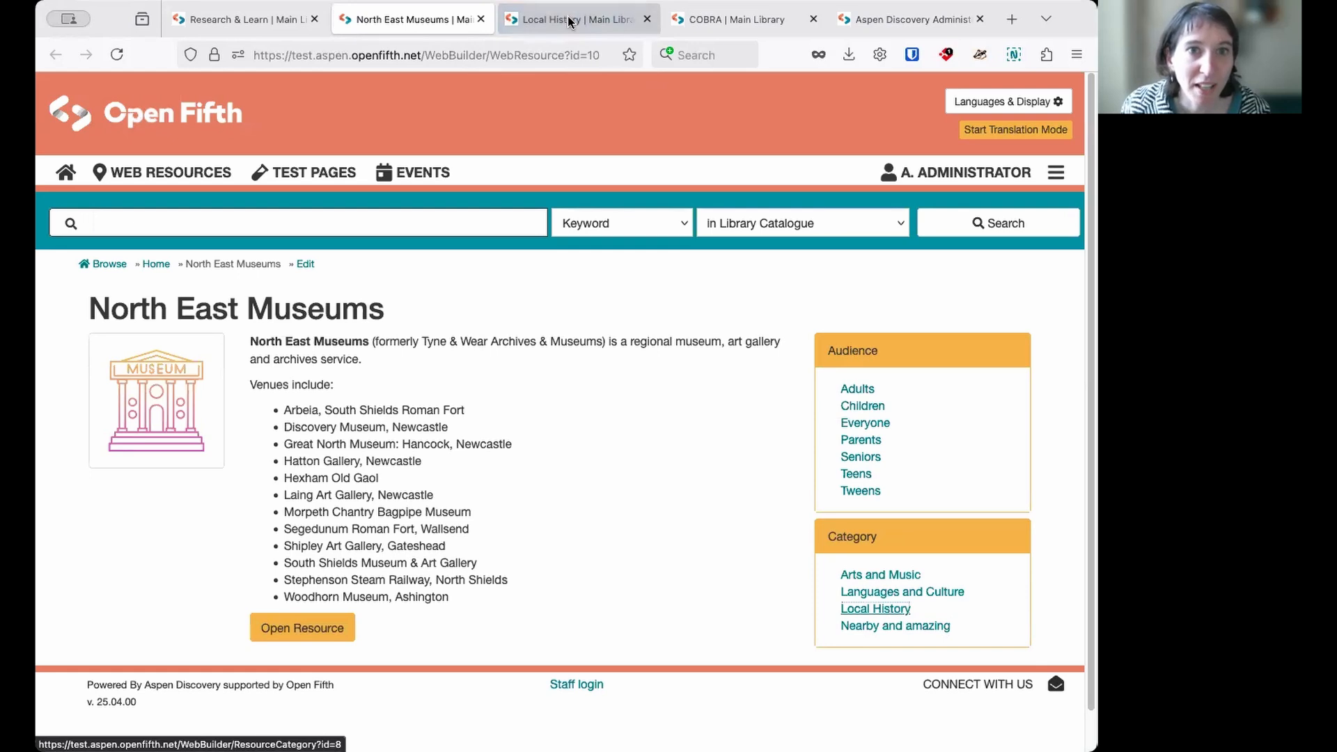
pyautogui.click(569, 22)
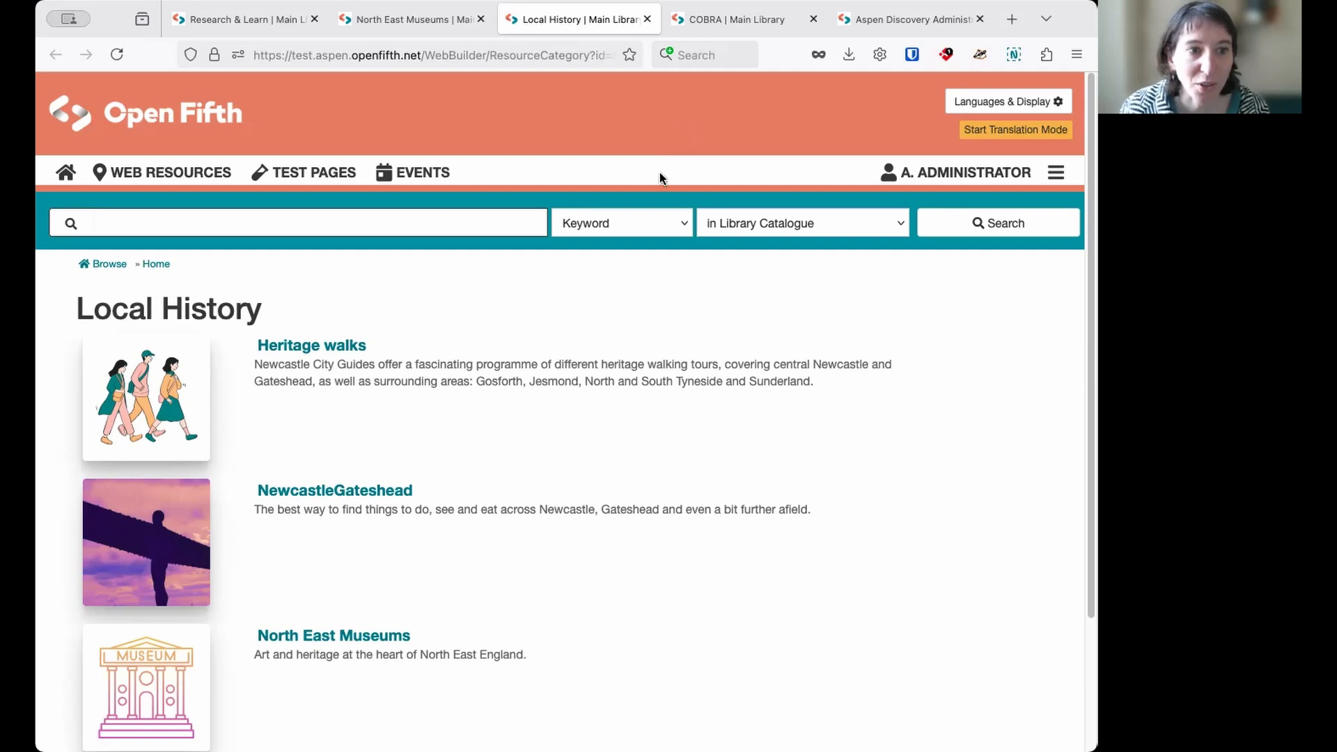
# - Open the Entrepreneurs audience page from the COBRA resource, and examine its introductory description and listed resources
pyautogui.click(735, 21)
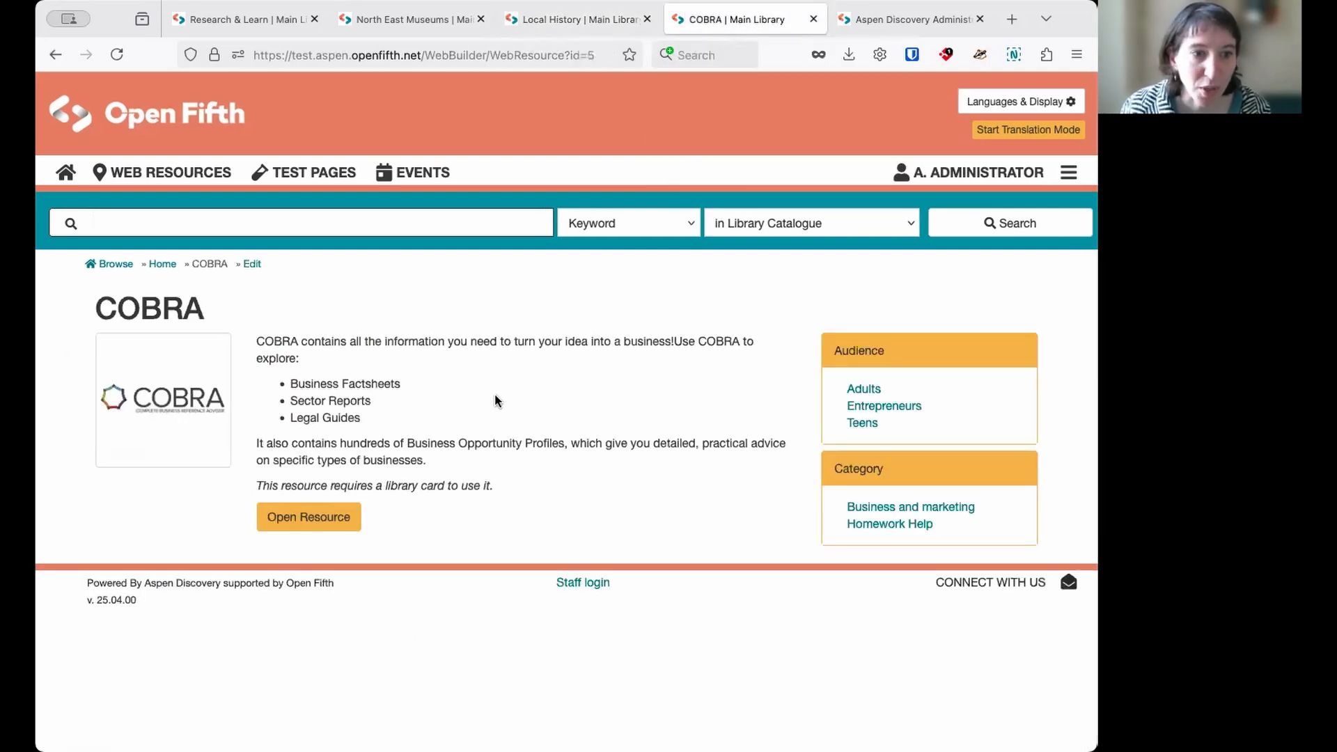
pyautogui.click(897, 411)
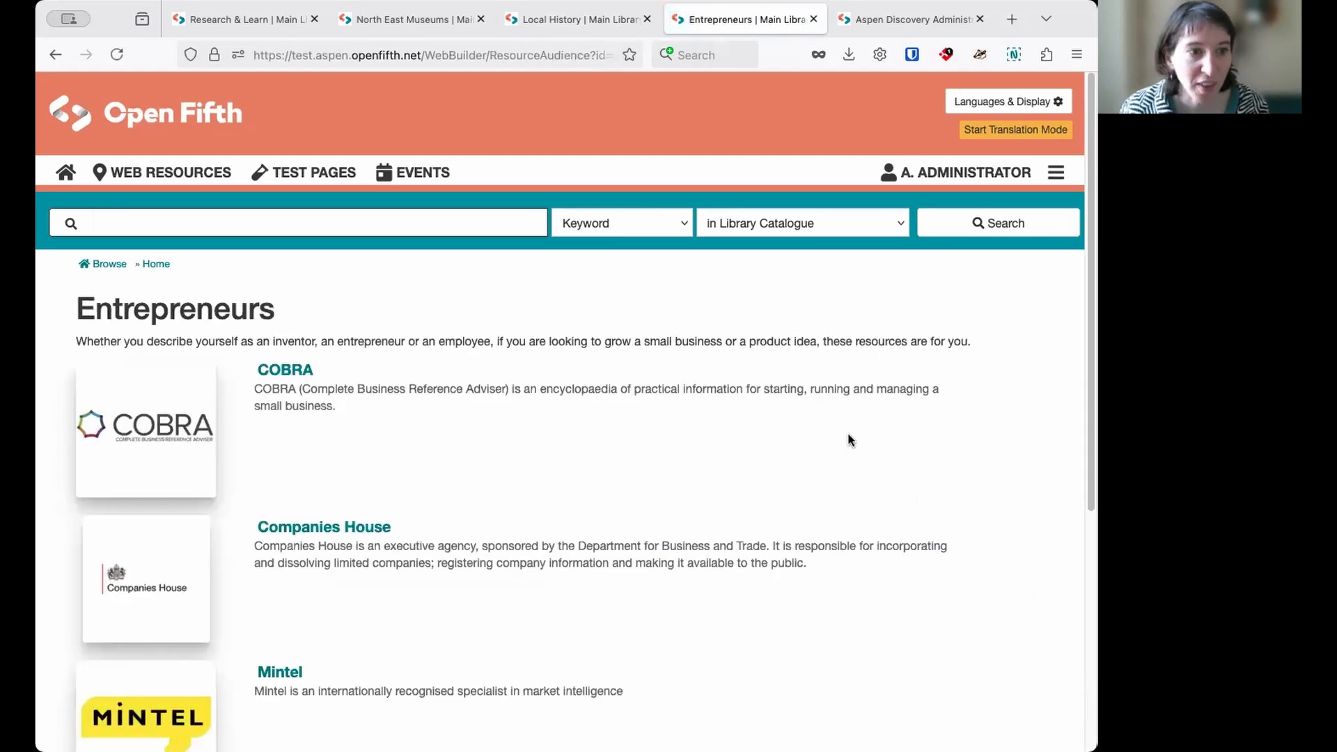
pyautogui.scroll(-2, 770, 512)
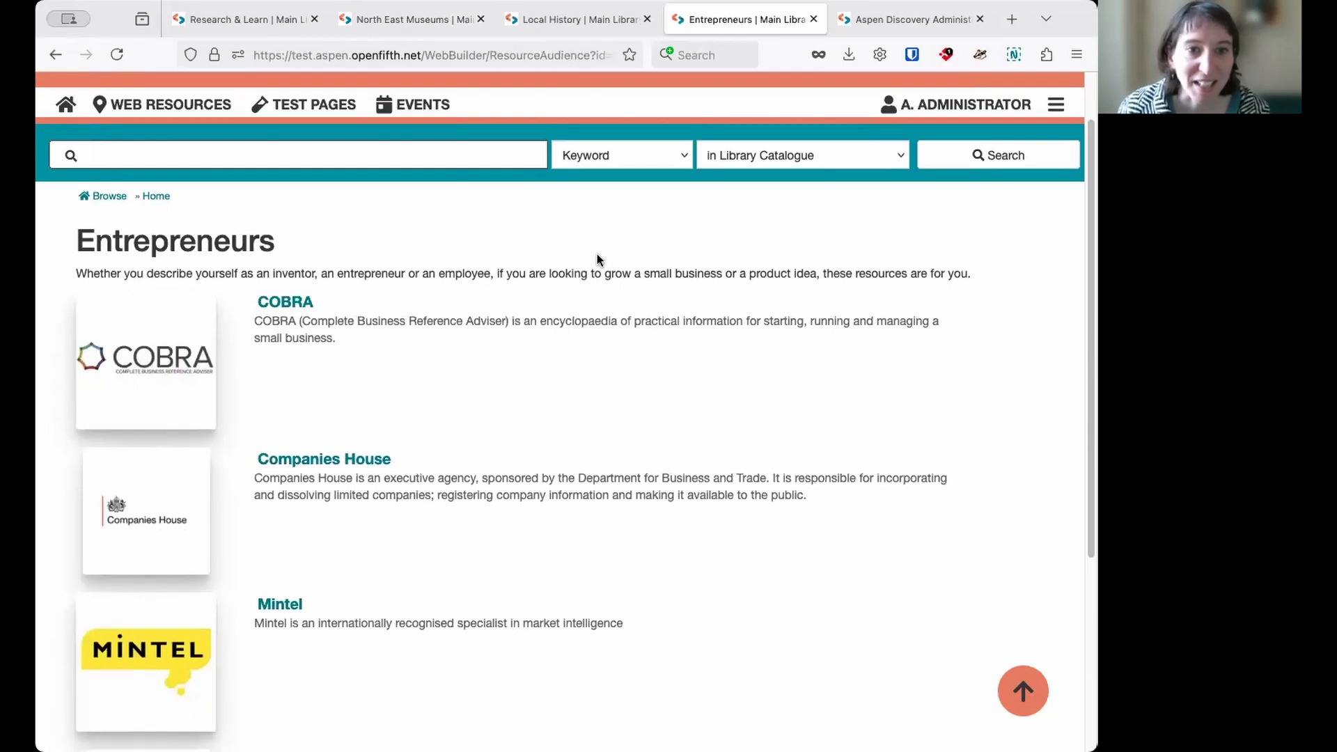
pyautogui.moveTo(981, 271); pyautogui.dragTo(327, 262)
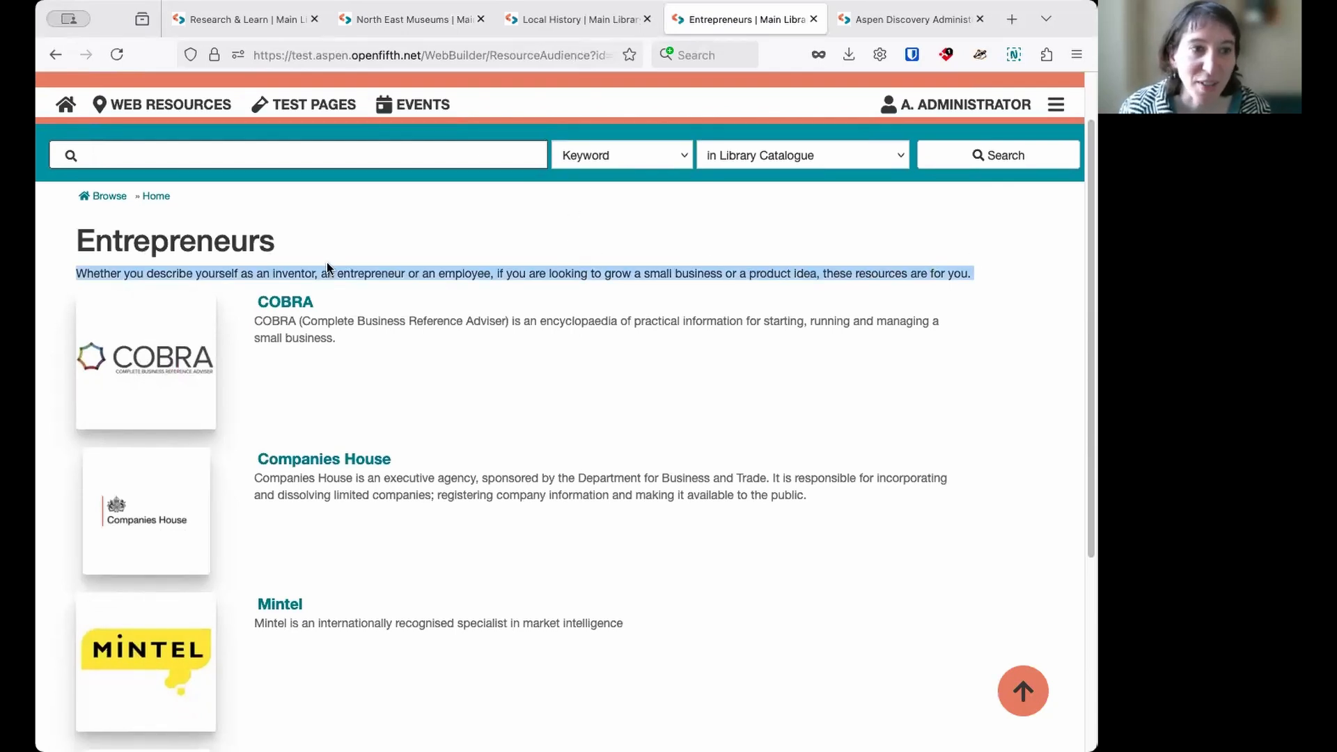
pyautogui.click(563, 385)
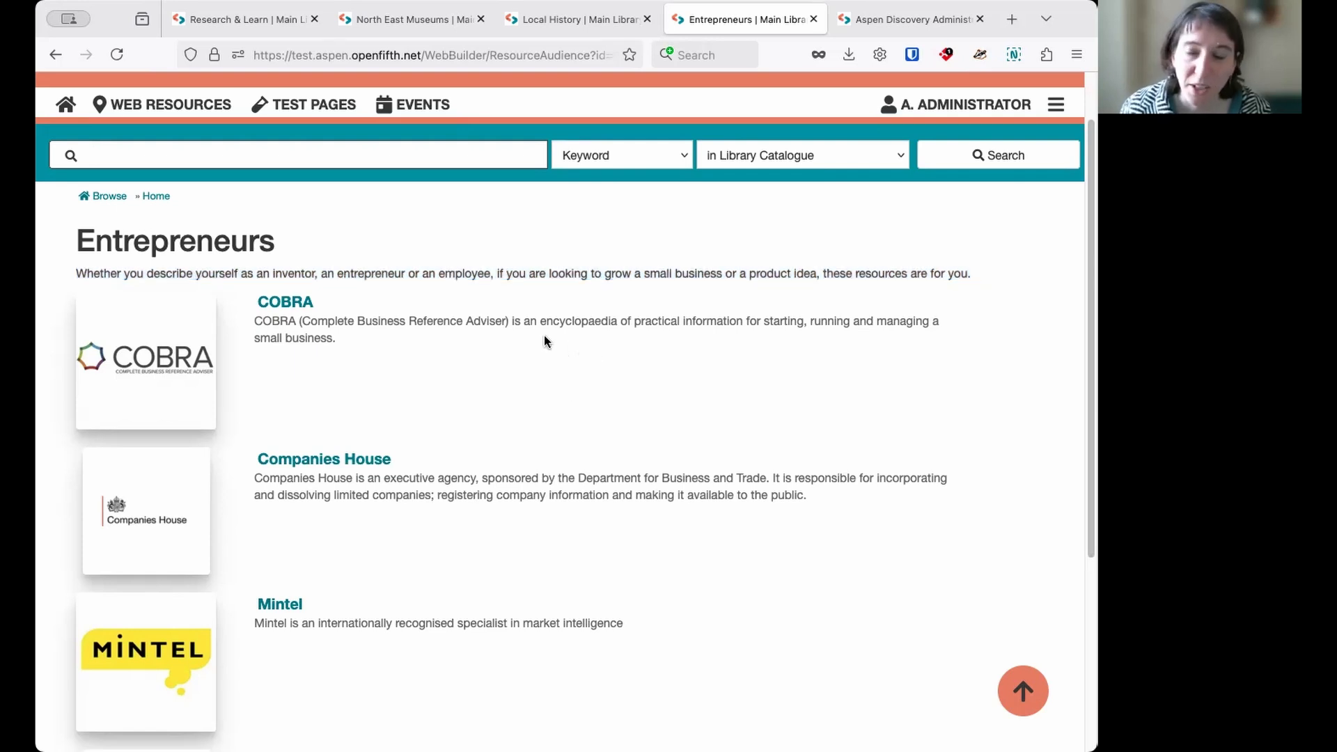
pyautogui.scroll(-2, 612, 306)
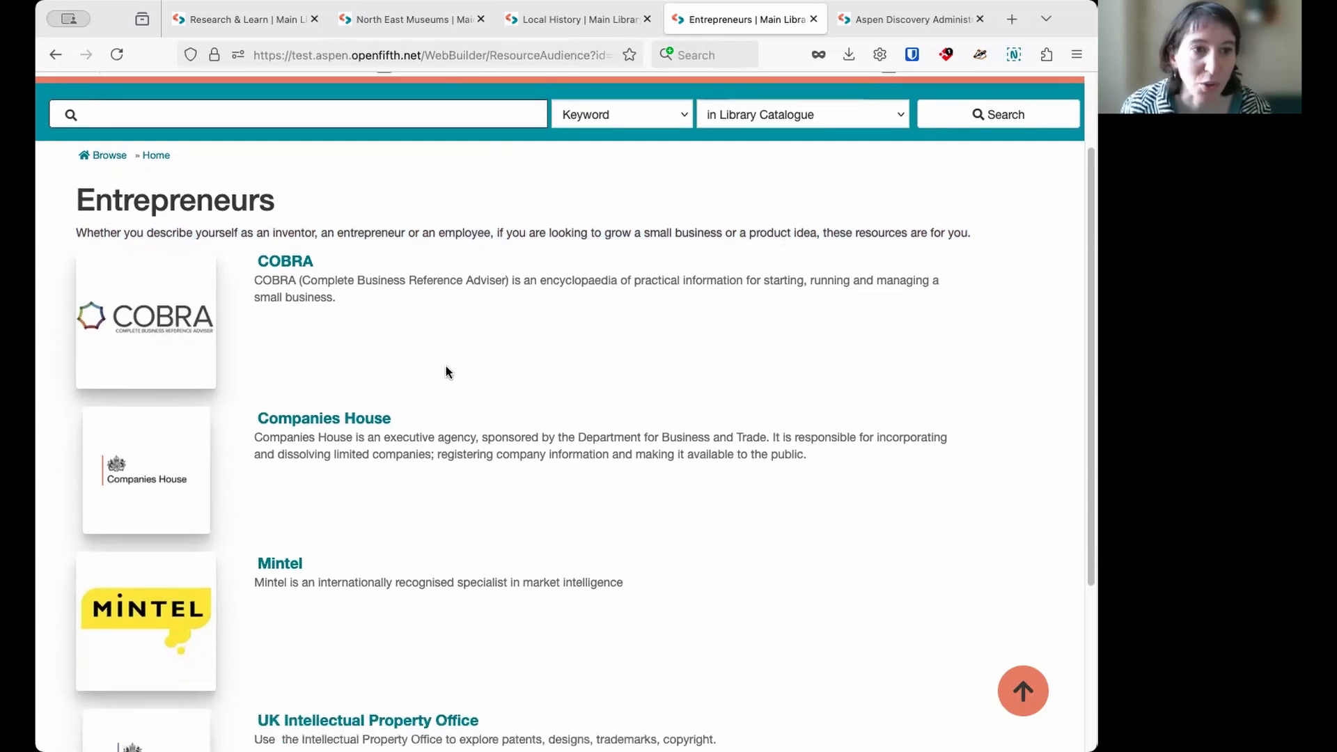
pyautogui.scroll(-3, 531, 402)
pyautogui.scroll(5, 523, 416)
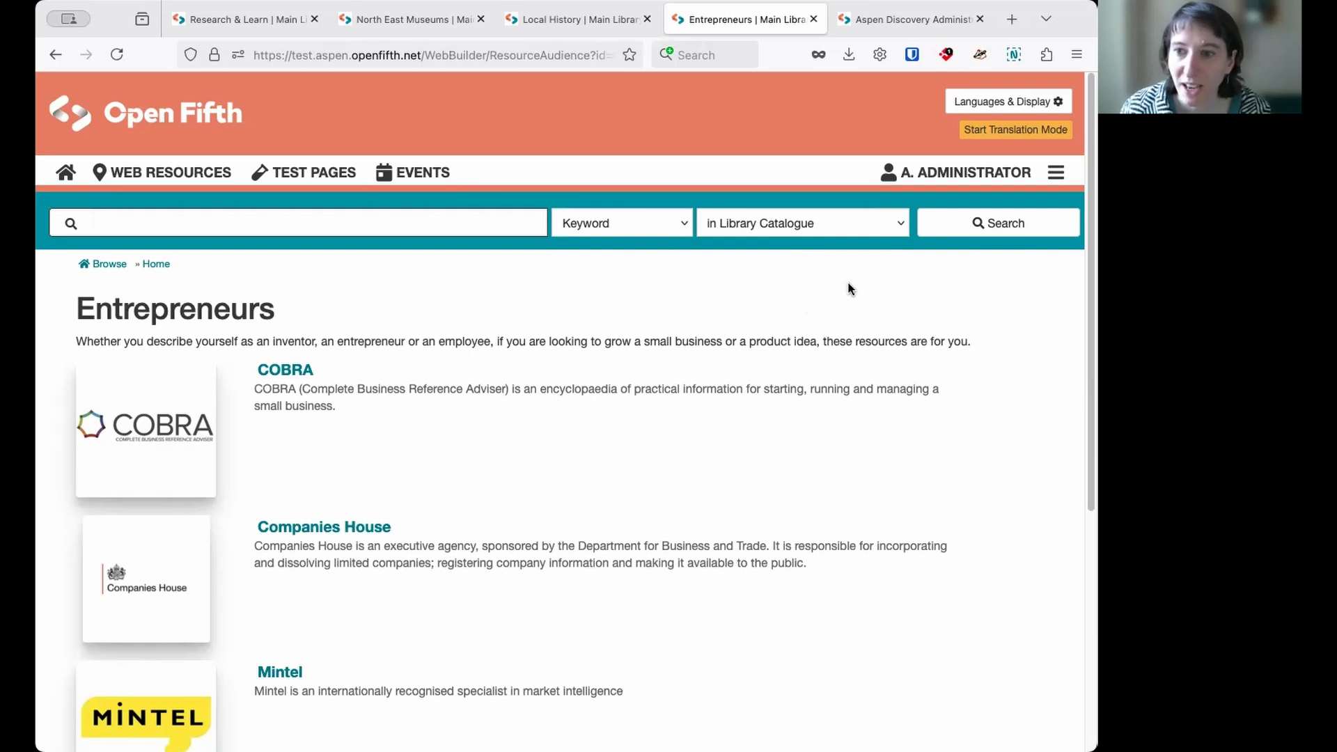
# - Search the Aspen Discovery Administration settings for "web build"
pyautogui.click(907, 29)
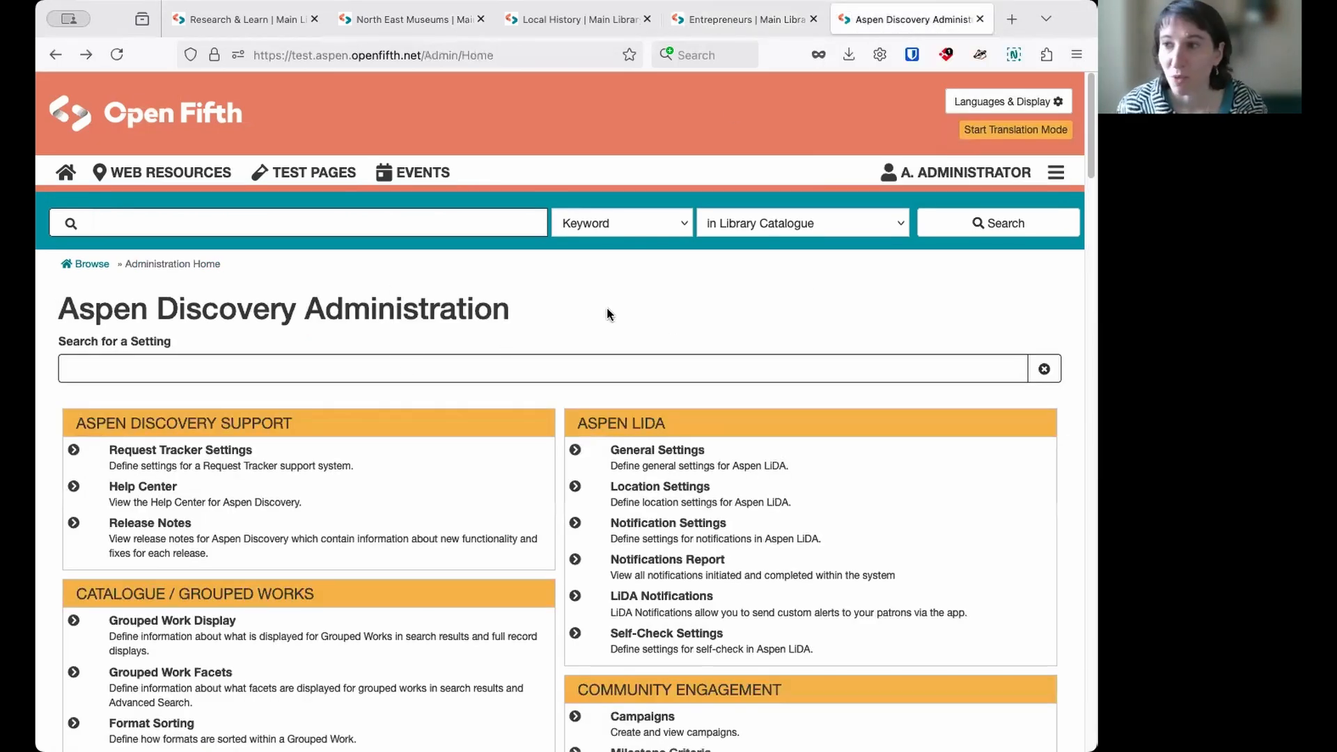
pyautogui.click(357, 361)
pyautogui.write('web buil')
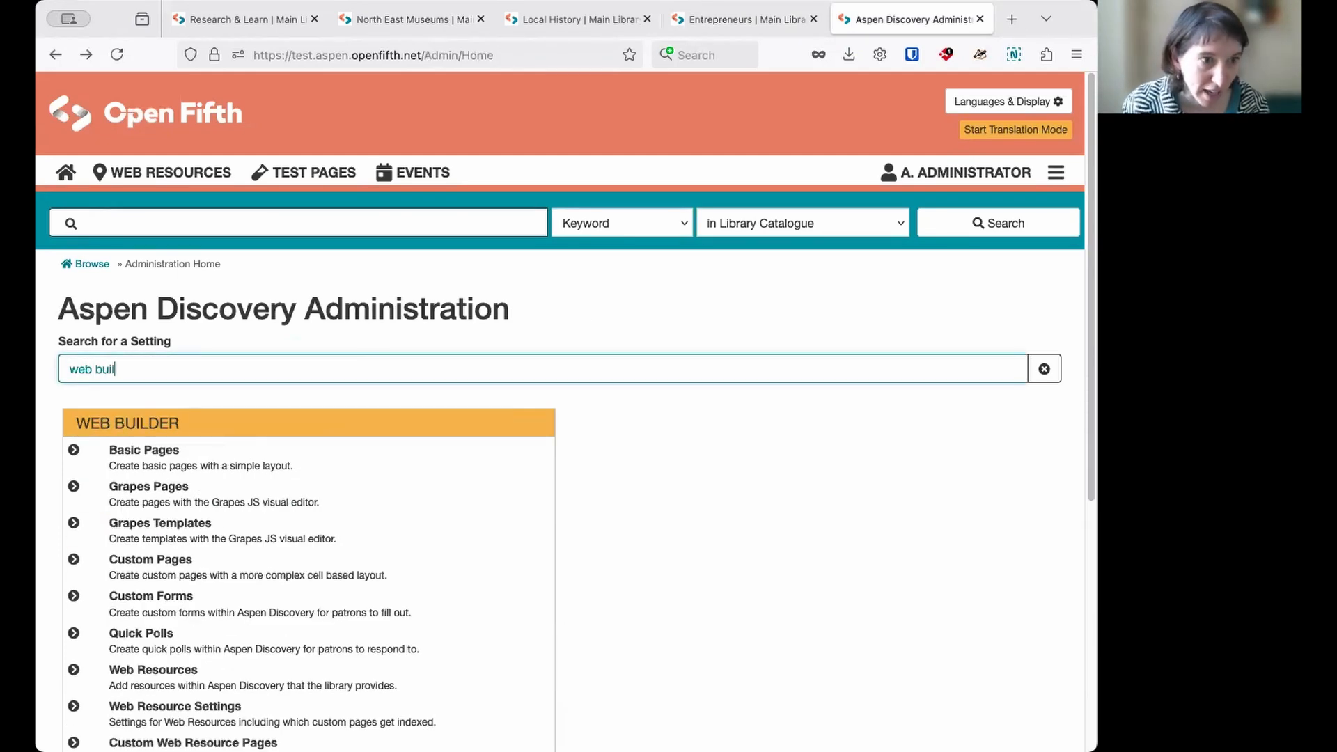
pyautogui.write('er')
pyautogui.press('BackSpace')
pyautogui.press('BackSpace')
pyautogui.write('d')
pyautogui.scroll(-5, 606, 426)
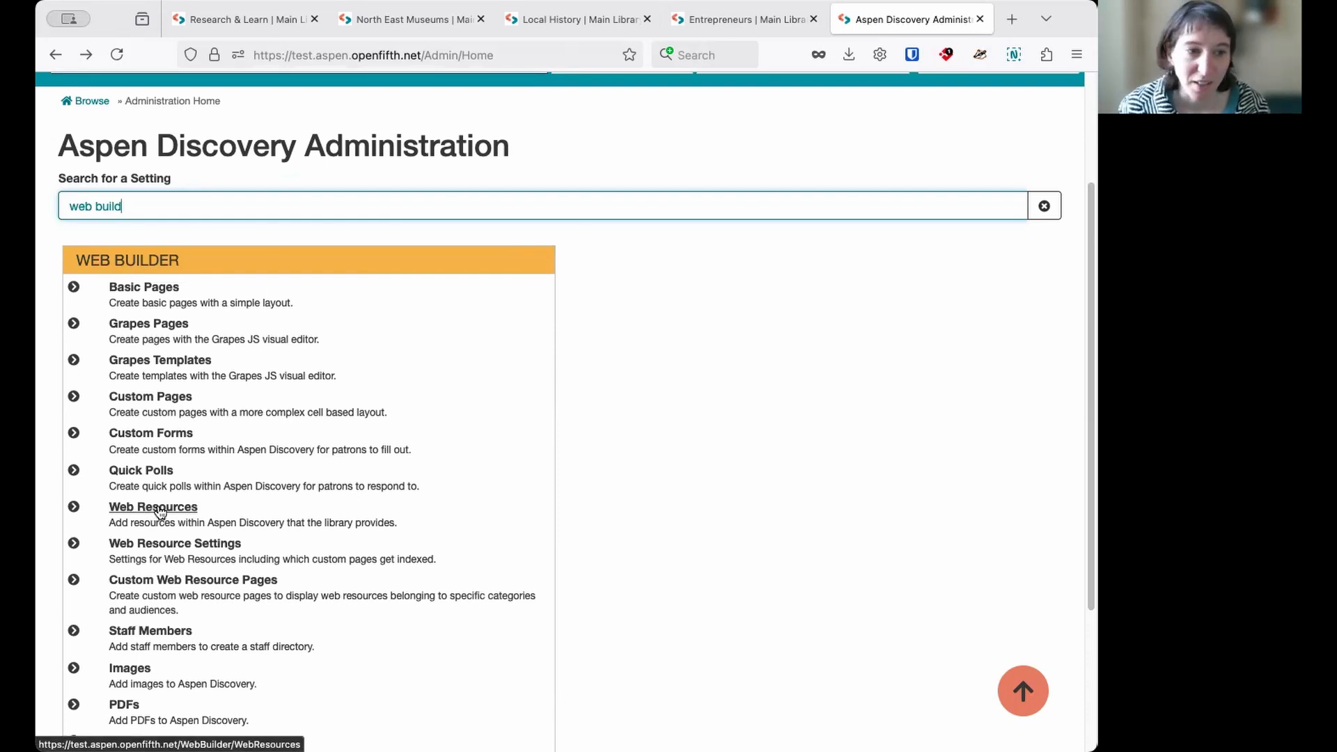
# - Open the Web Resources administration list from the Web Builder settings in a new tab
pyautogui.rightClick(160, 511)
pyautogui.click(209, 516)
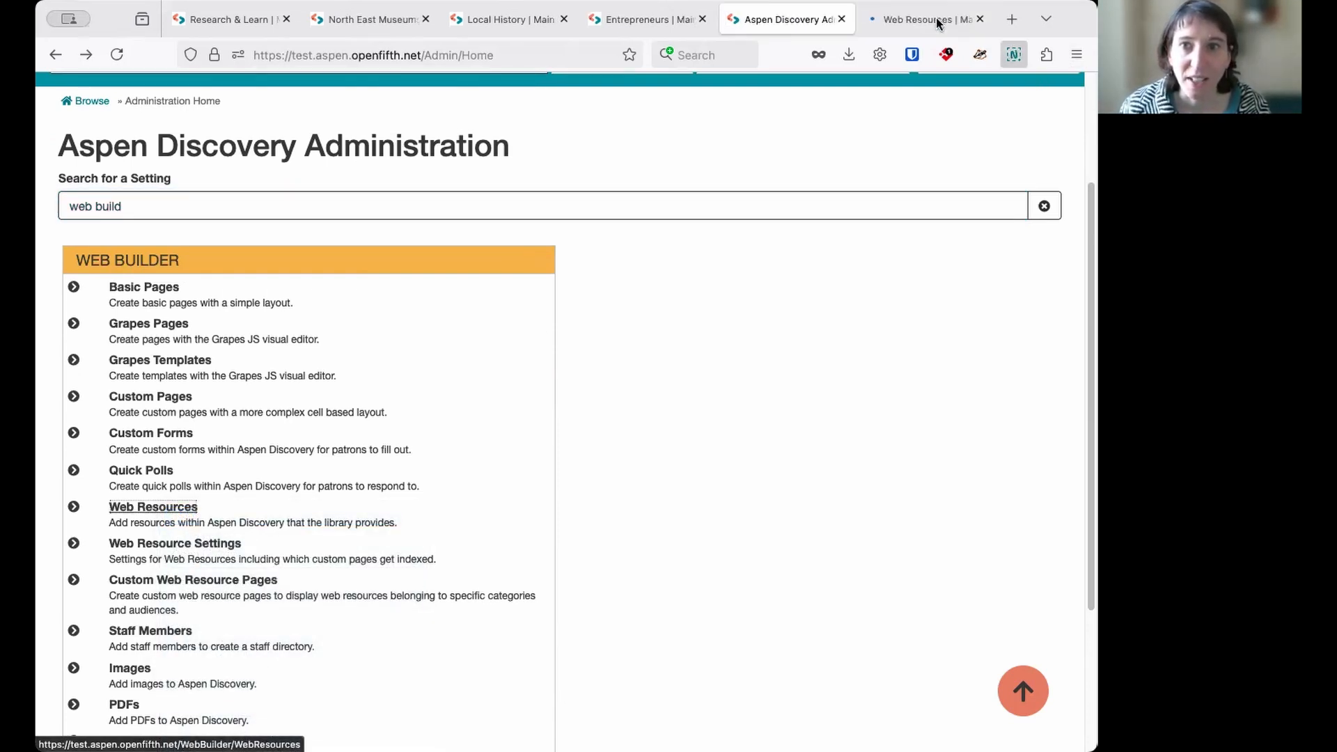
pyautogui.click(917, 20)
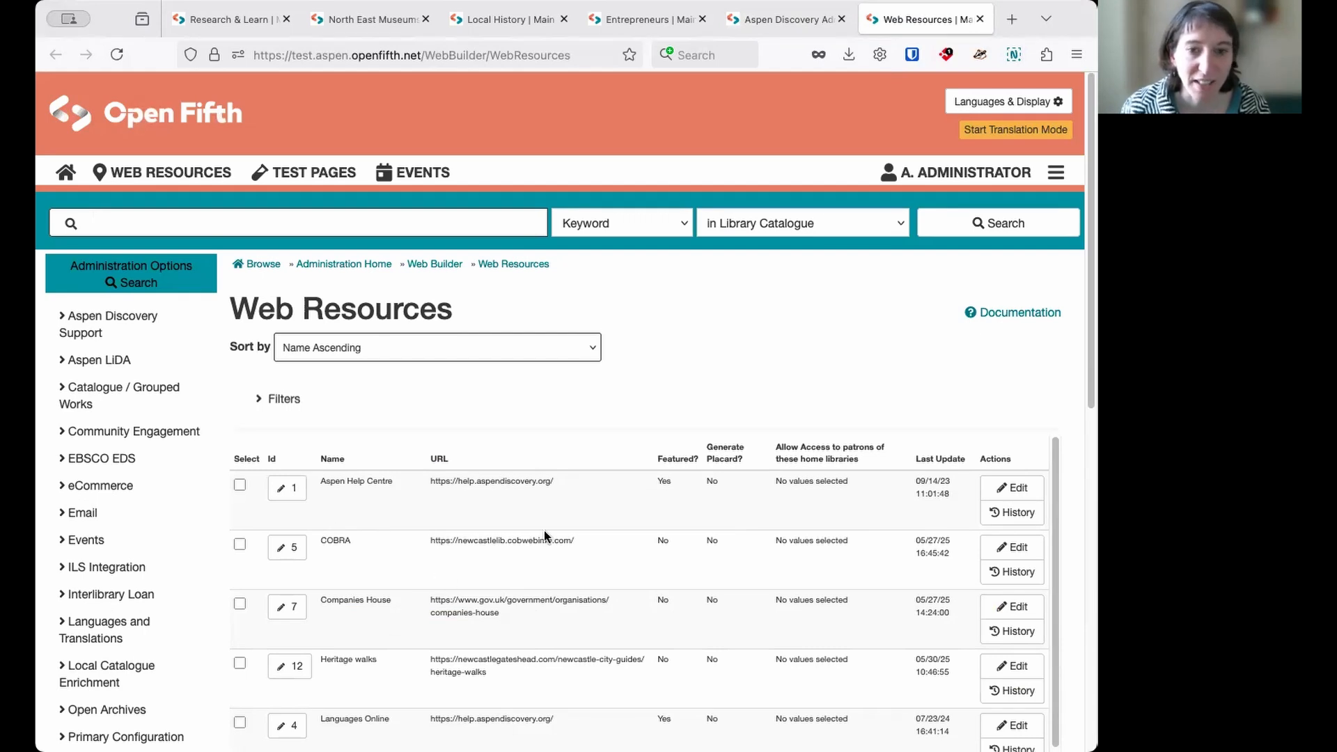
# - Return to the administration home and open the Web Builder Categories list in a new tab
pyautogui.click(787, 21)
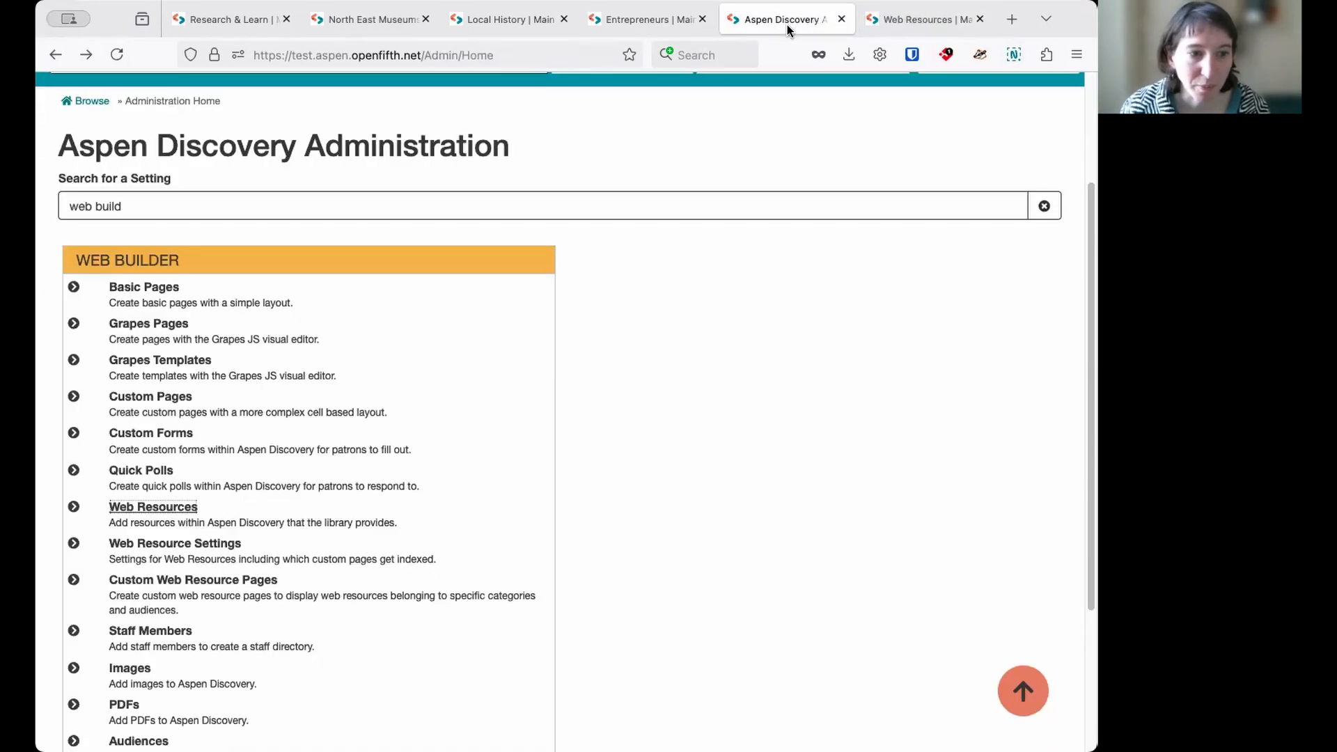
pyautogui.scroll(-5, 327, 547)
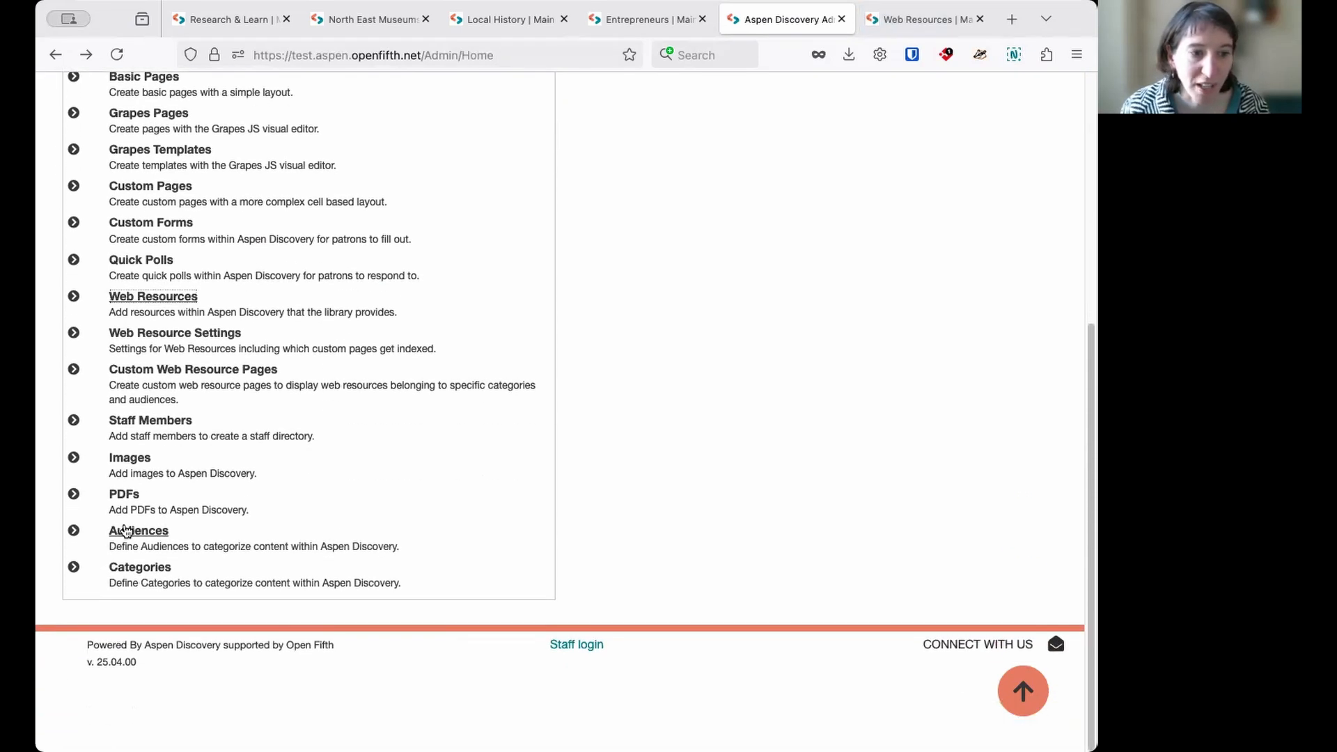
pyautogui.rightClick(149, 570)
pyautogui.click(169, 578)
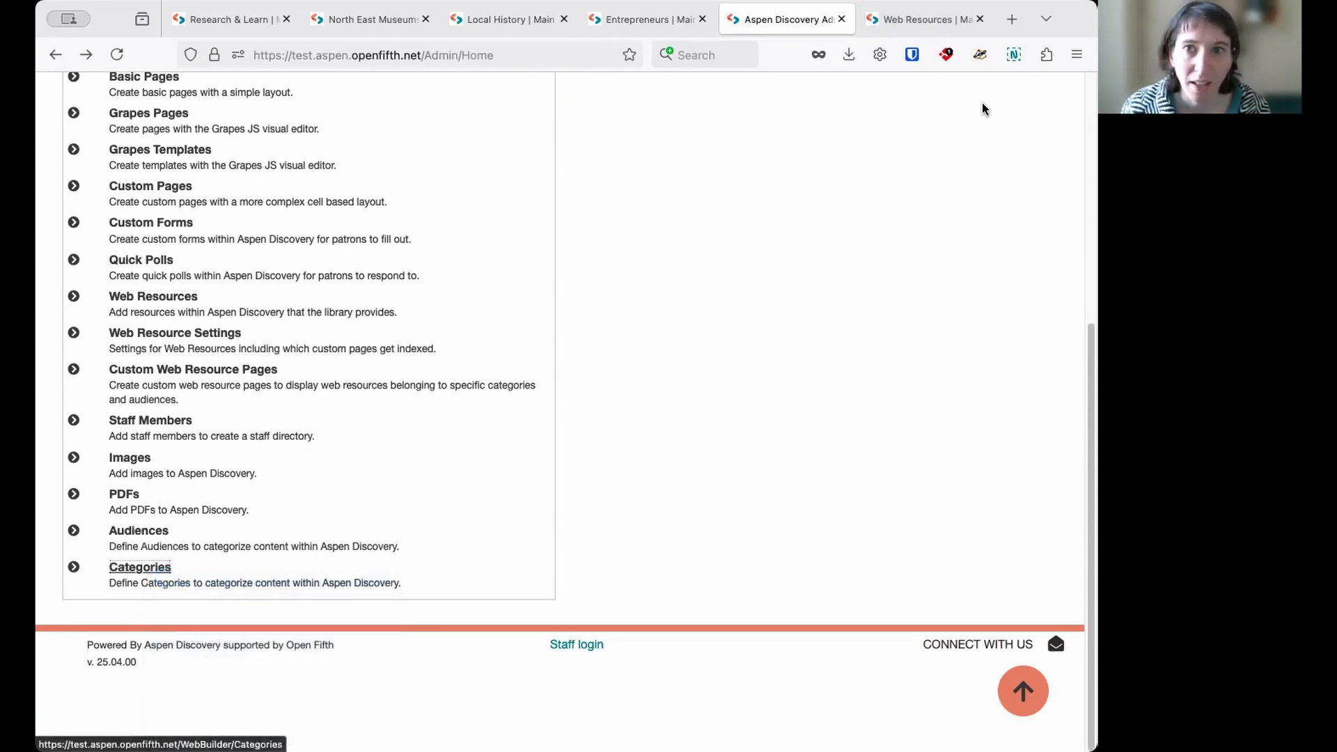
pyautogui.click(819, 23)
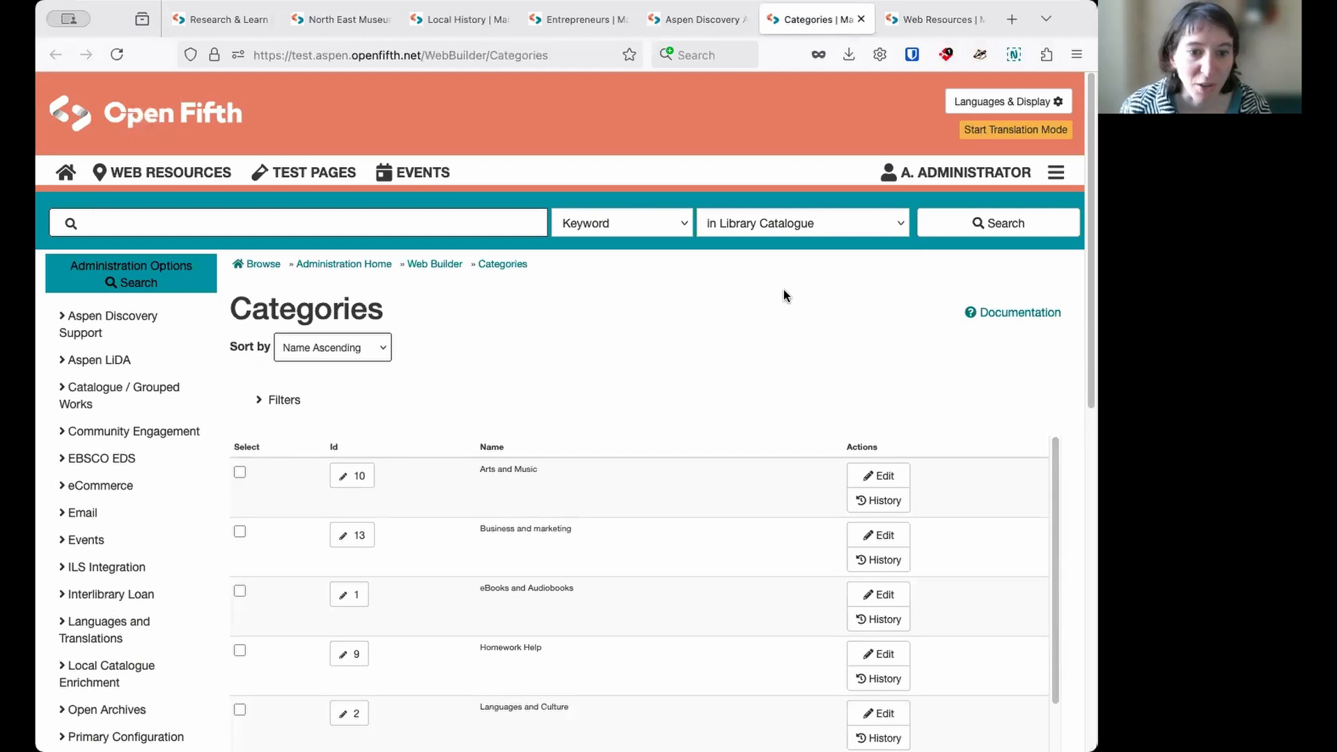
# - Check the public Local History page, and open the Local History category for editing from the Categories list
pyautogui.scroll(-3, 784, 290)
pyautogui.click(449, 33)
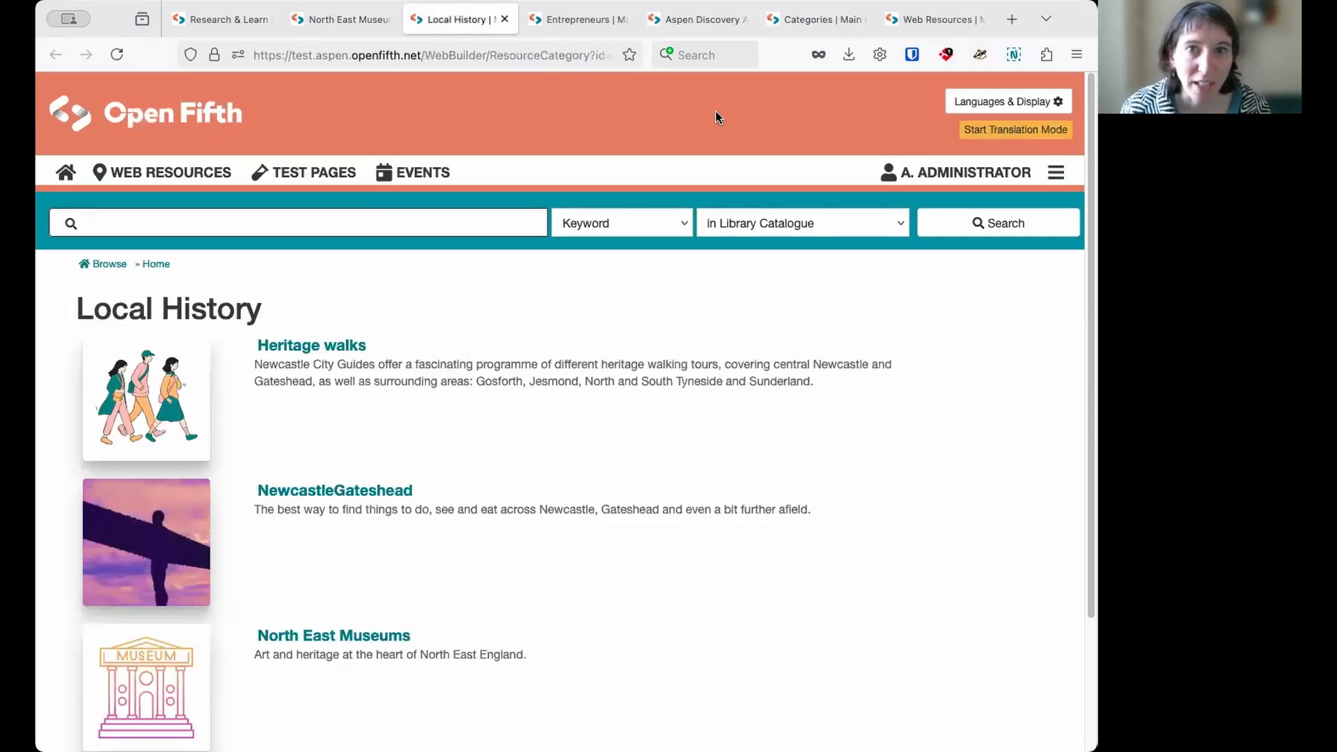
pyautogui.click(811, 25)
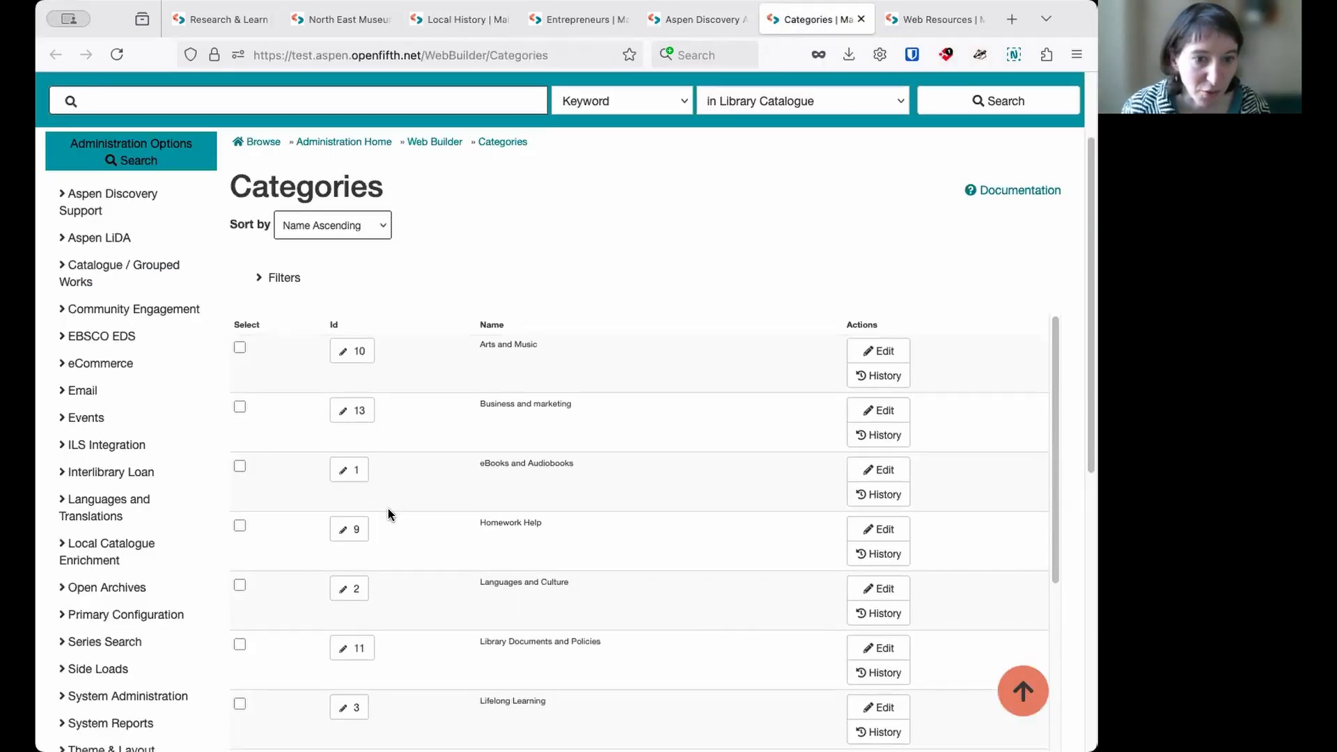
pyautogui.scroll(-3, 387, 508)
pyautogui.click(349, 565)
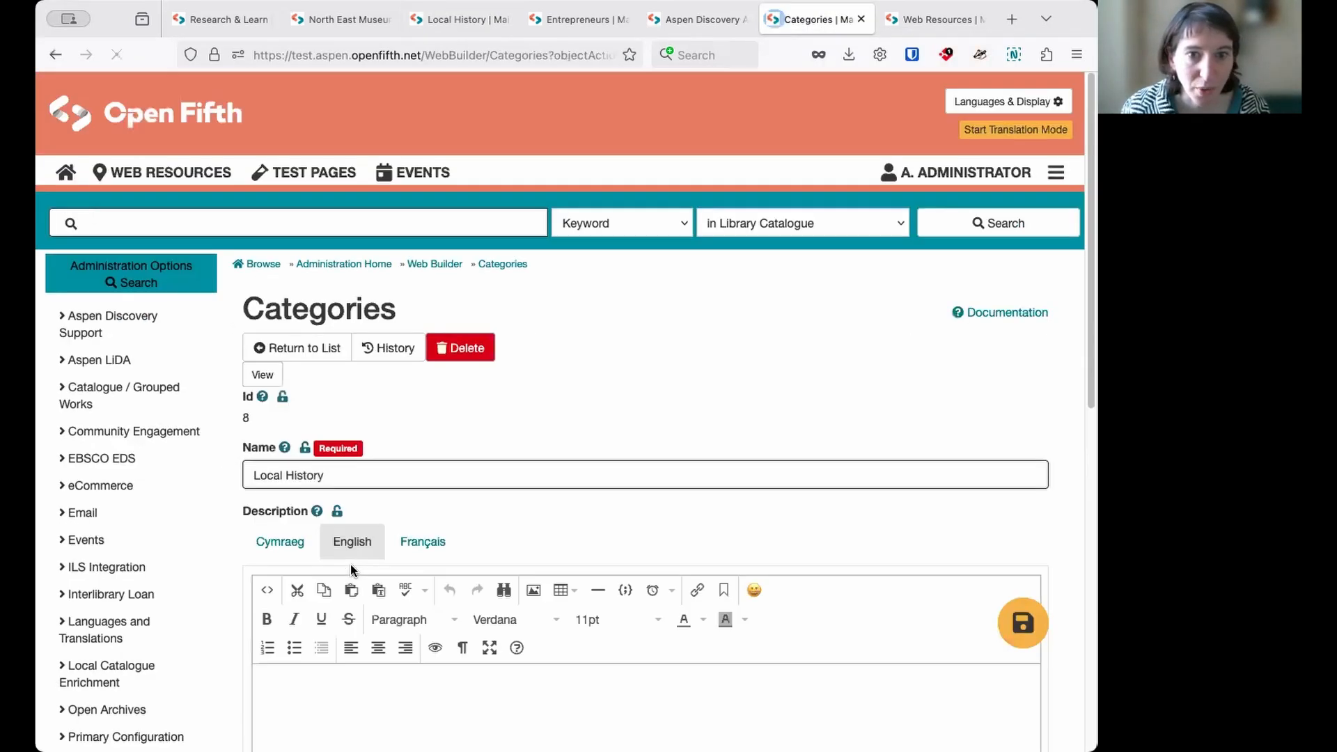
# - Paste "Learn about the history around you…" into the category's English description and remove its bullet formatting
pyautogui.scroll(-3, 812, 415)
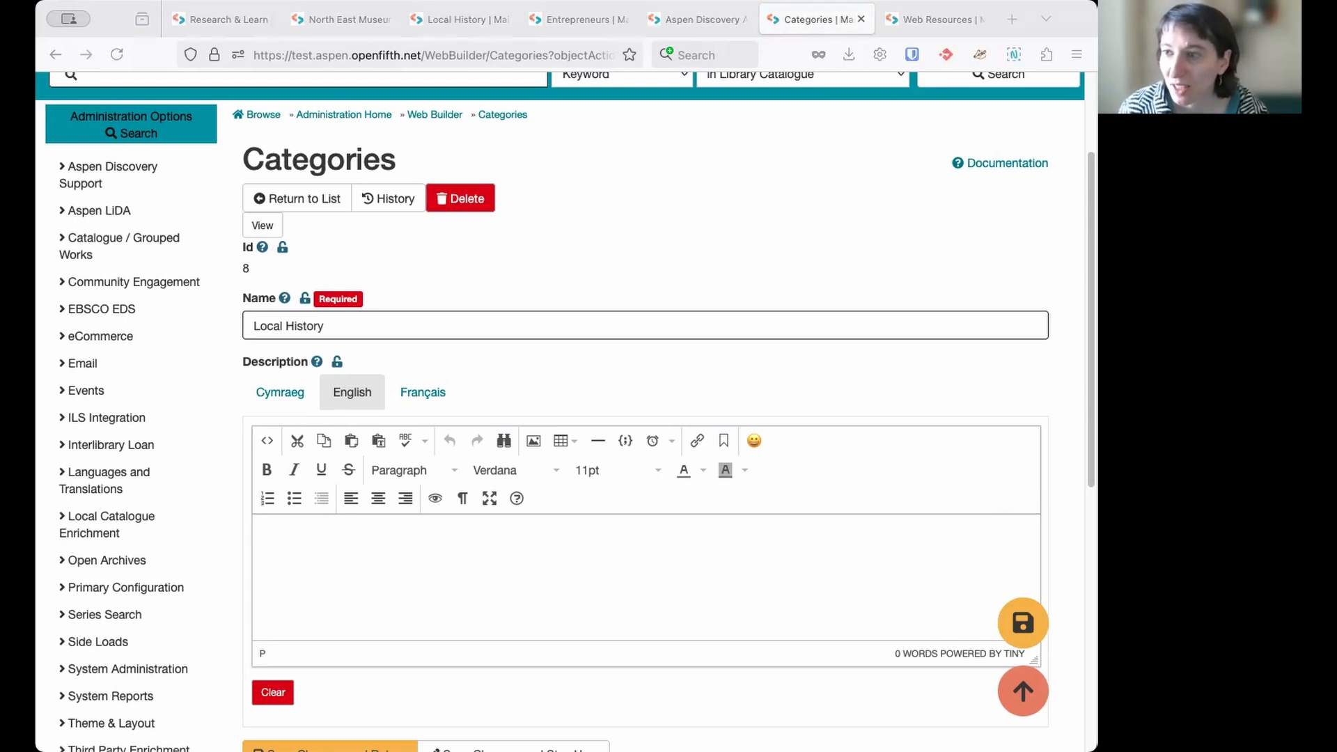
pyautogui.click(617, 544)
pyautogui.write('Learn about the history around you...')
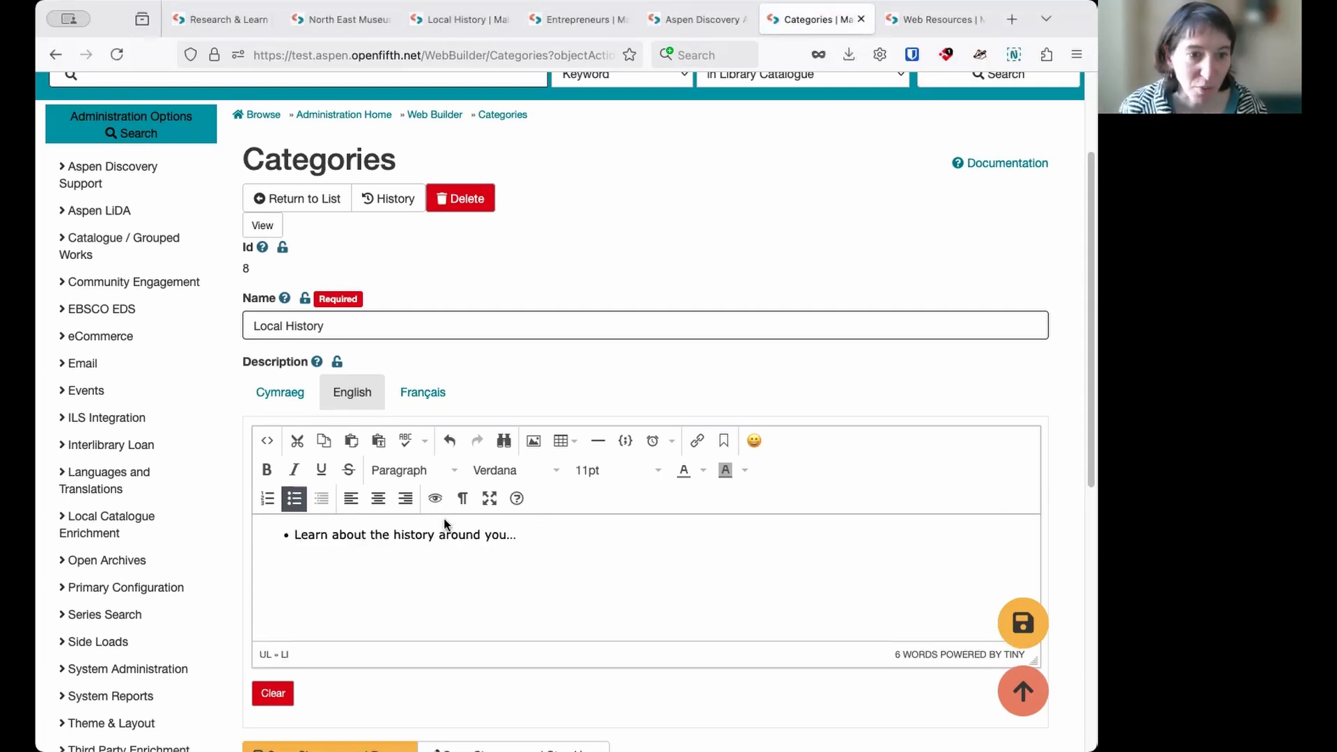
pyautogui.click(295, 506)
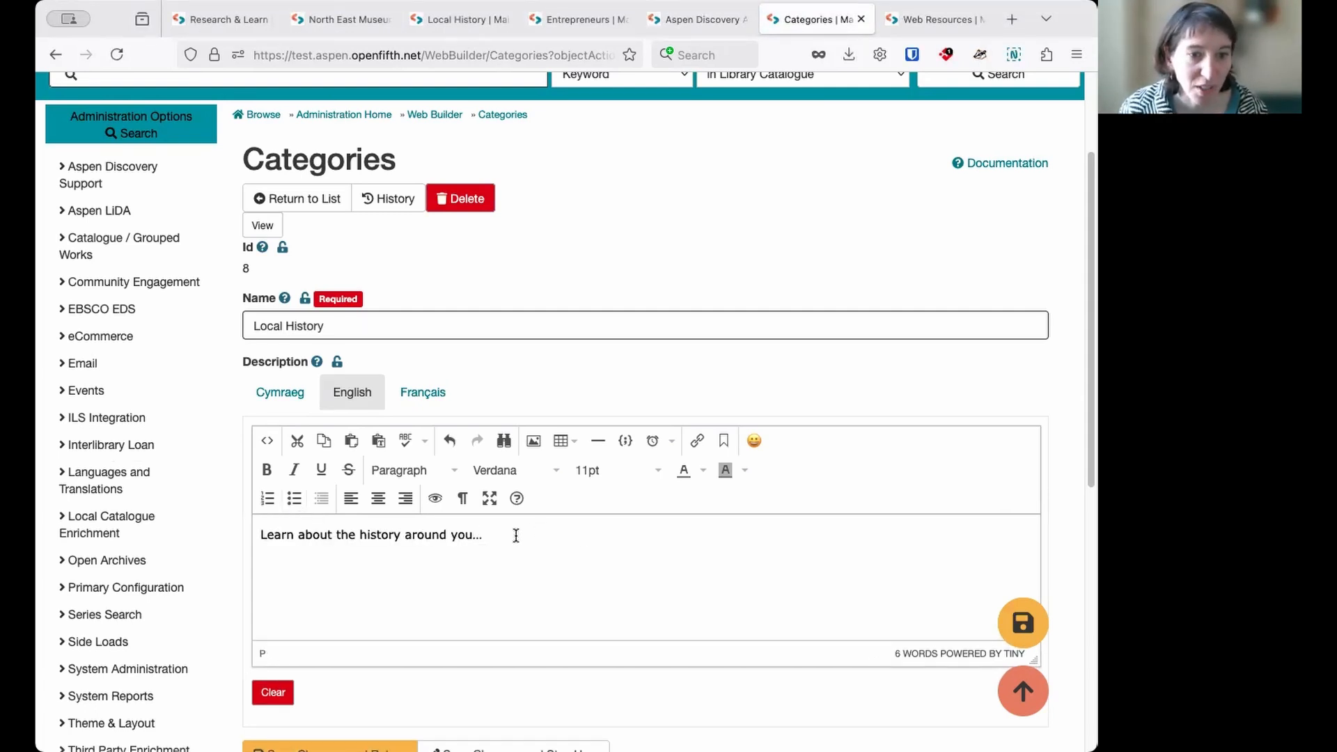
# - Format the "Learn about the history around you…" description line as Heading 2
pyautogui.moveTo(500, 534); pyautogui.dragTo(249, 528)
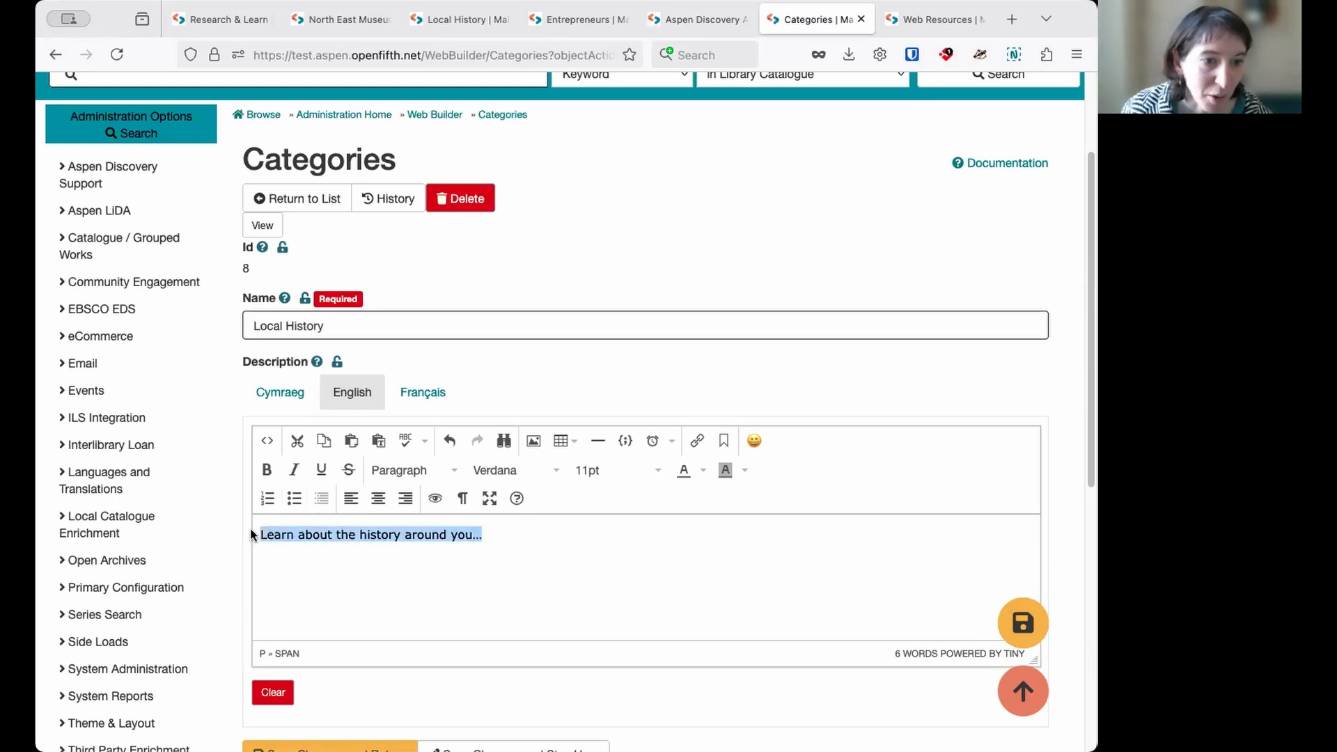
pyautogui.click(440, 481)
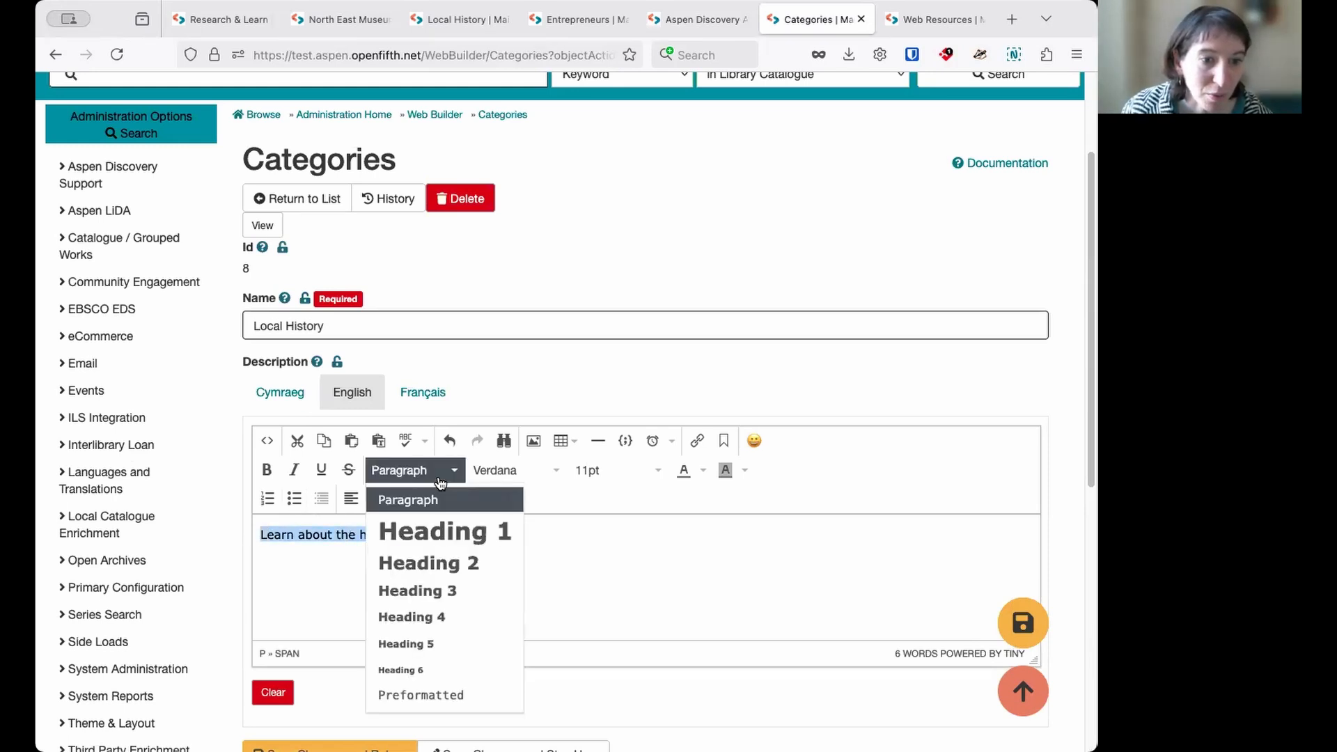
pyautogui.click(459, 564)
pyautogui.click(592, 582)
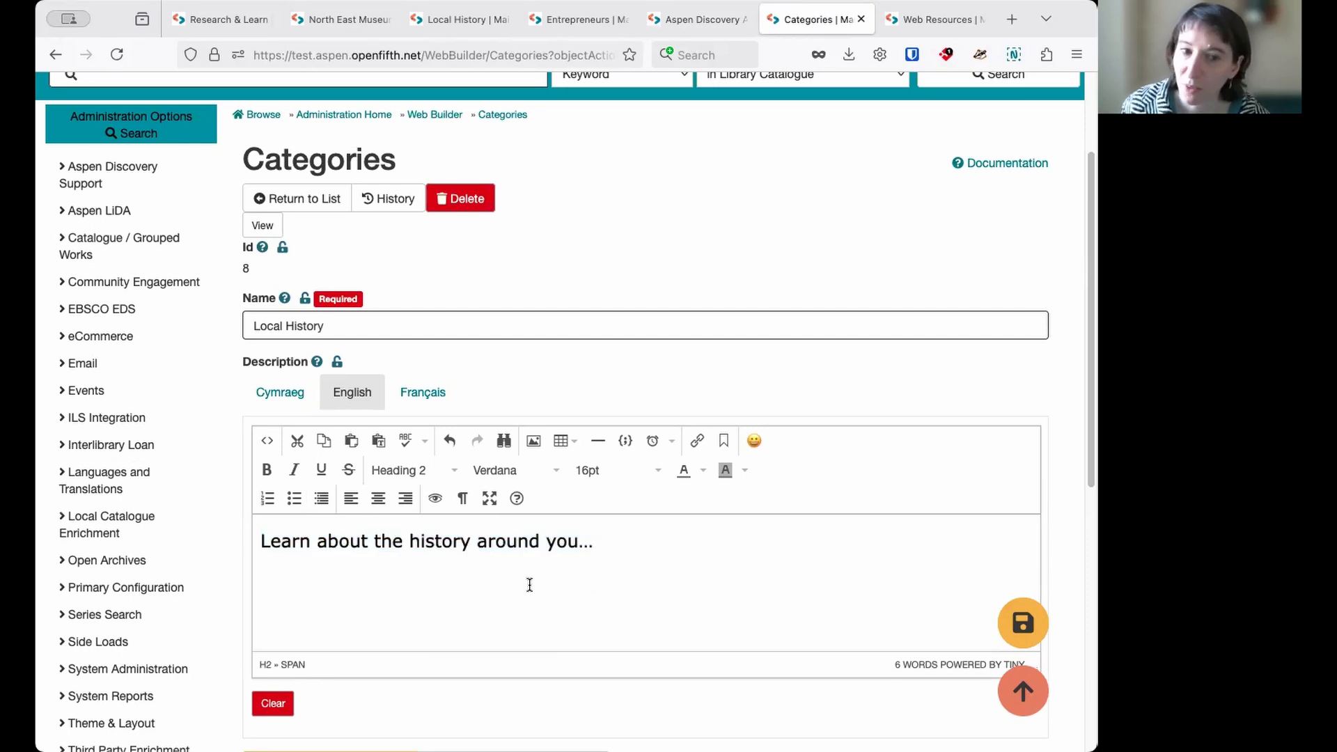
# - Save the Local History category, return to the list, and reload the public Local History page
pyautogui.scroll(-3, 529, 582)
pyautogui.click(361, 582)
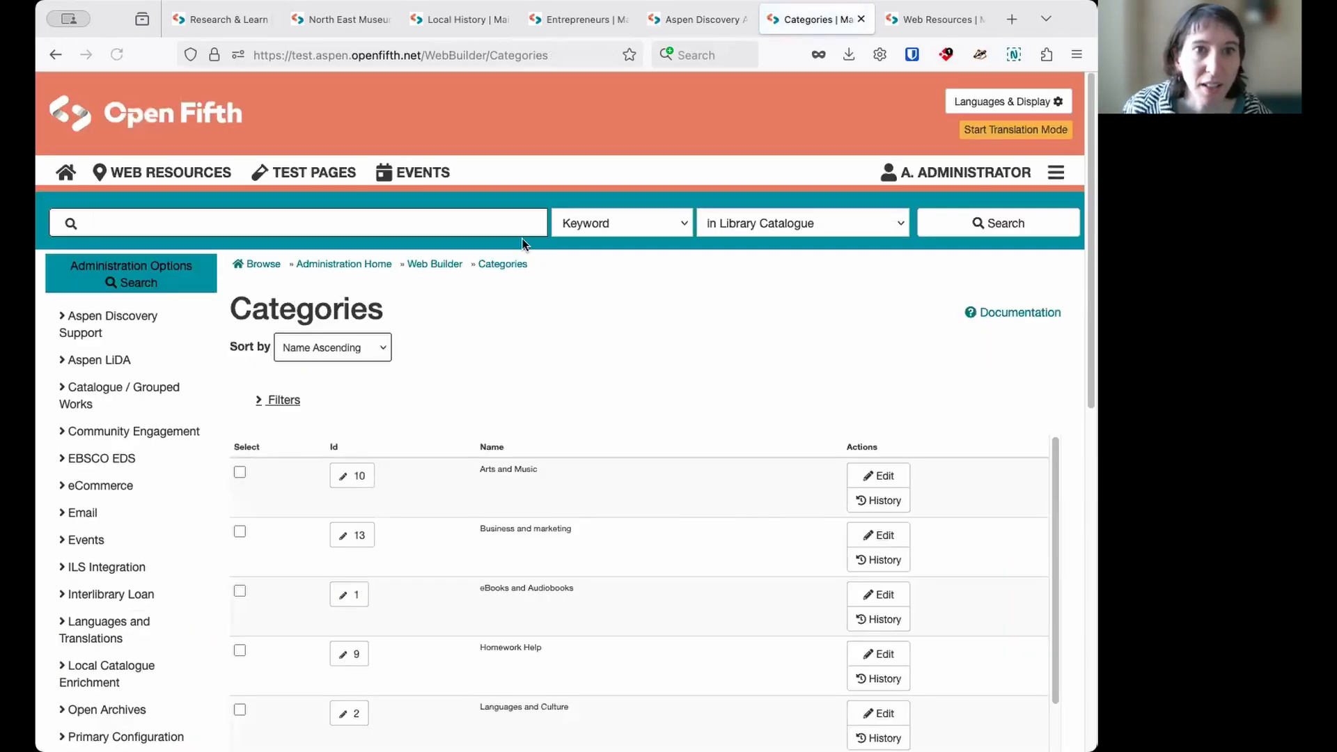
pyautogui.click(459, 19)
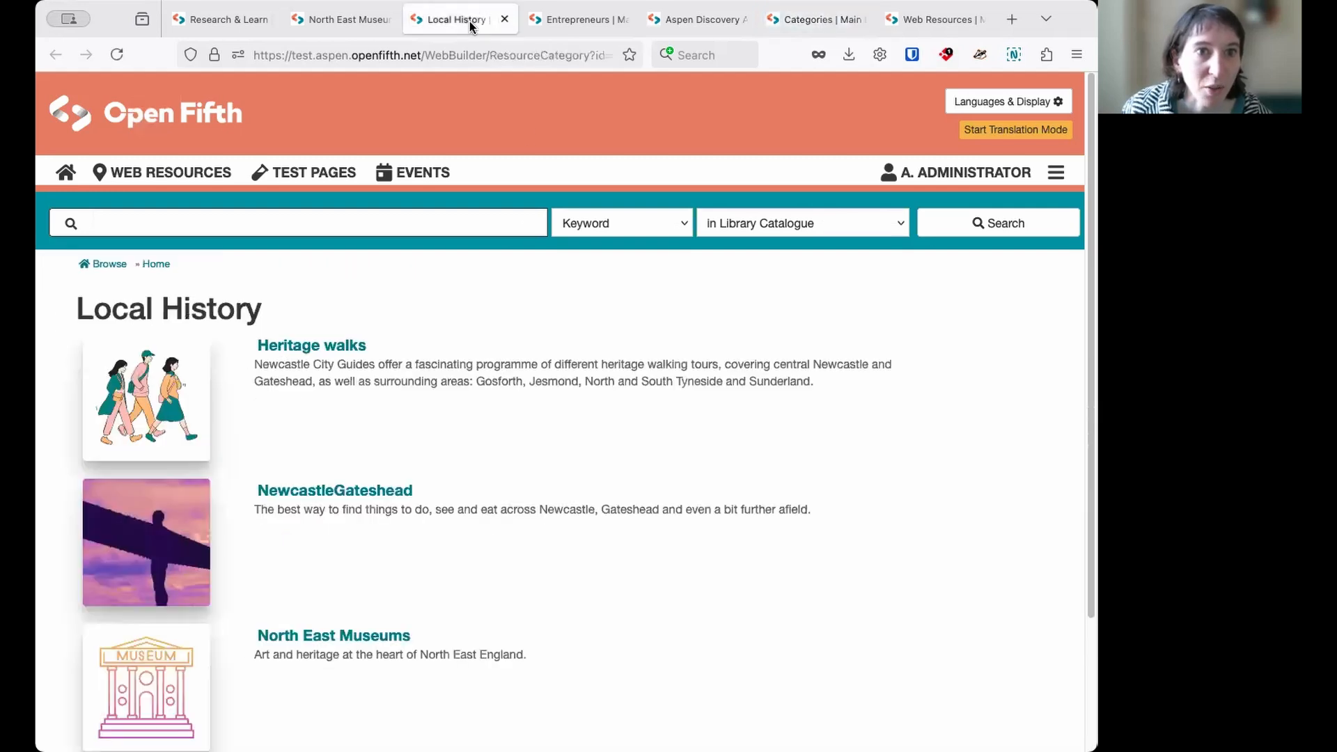
pyautogui.click(122, 56)
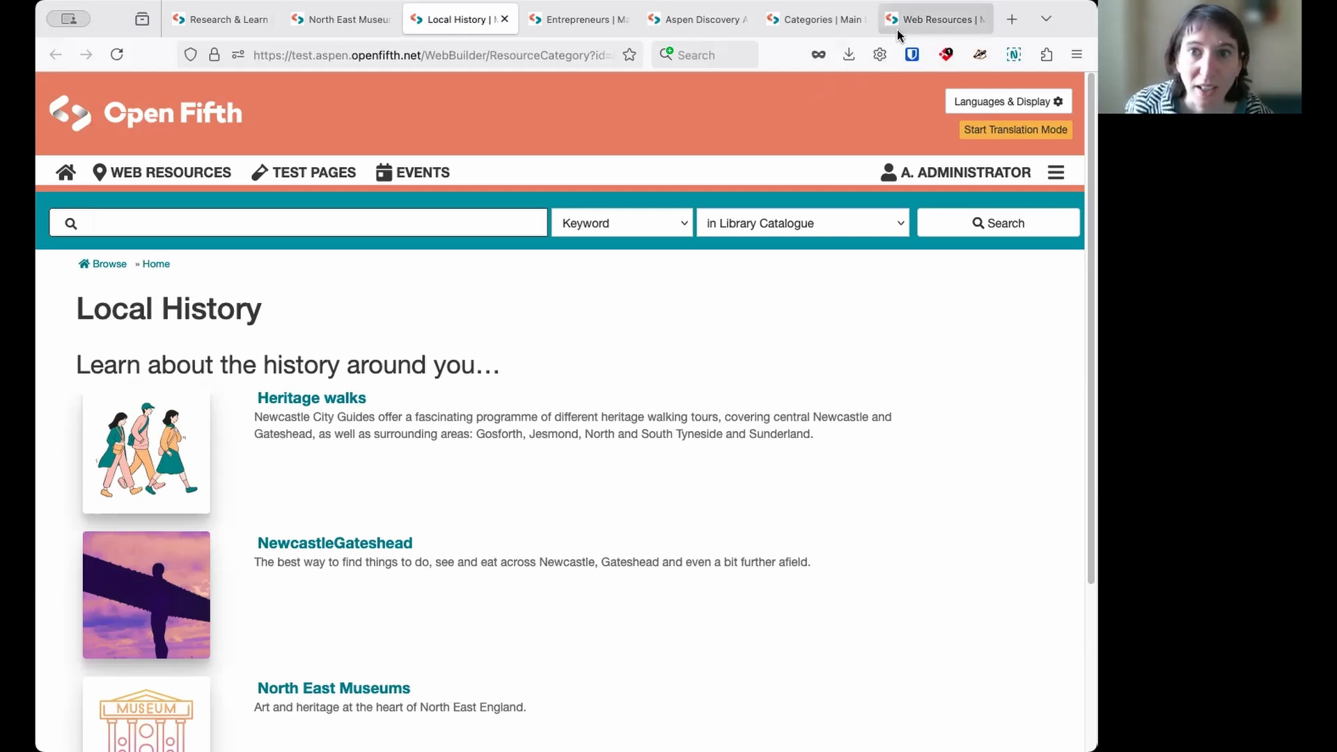
# - Go back to the Categories administration page and open Custom Web Resource Pages from the Web Builder options
pyautogui.moveTo(897, 30)
pyautogui.click(842, 27)
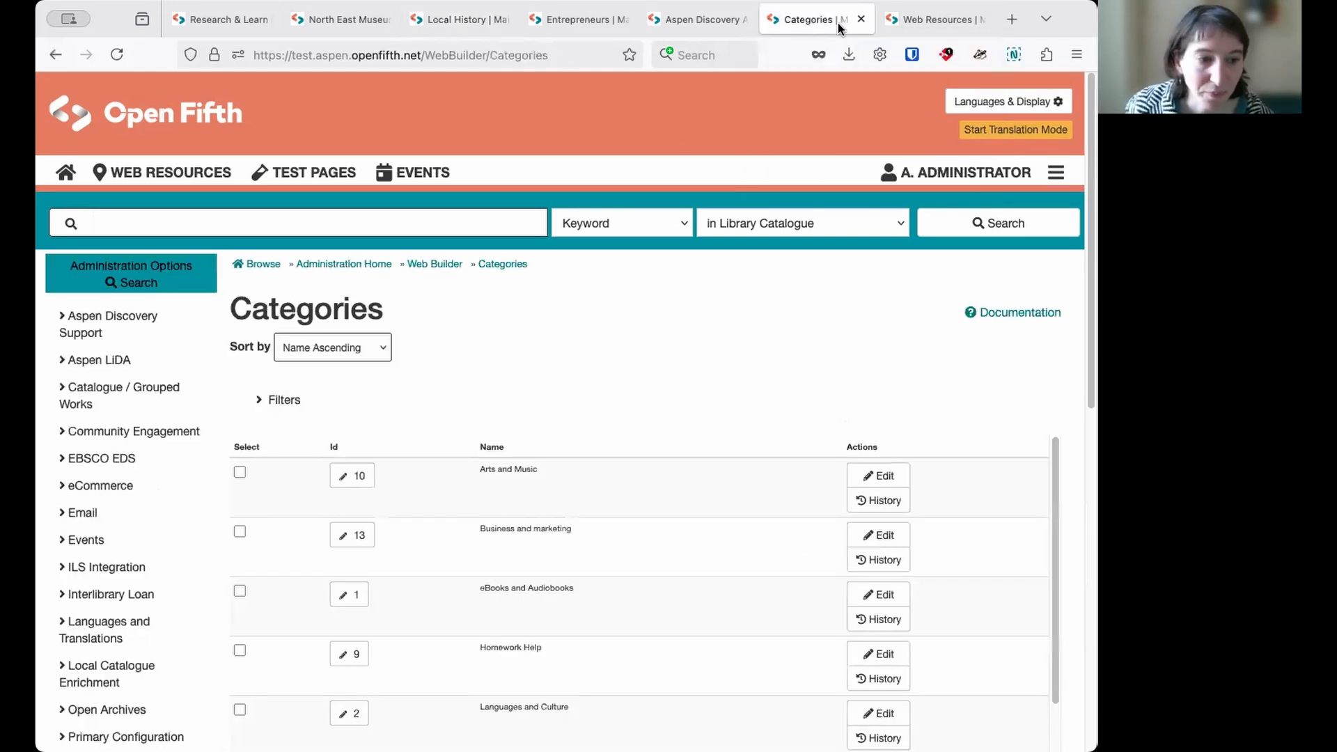
pyautogui.scroll(-10, 167, 421)
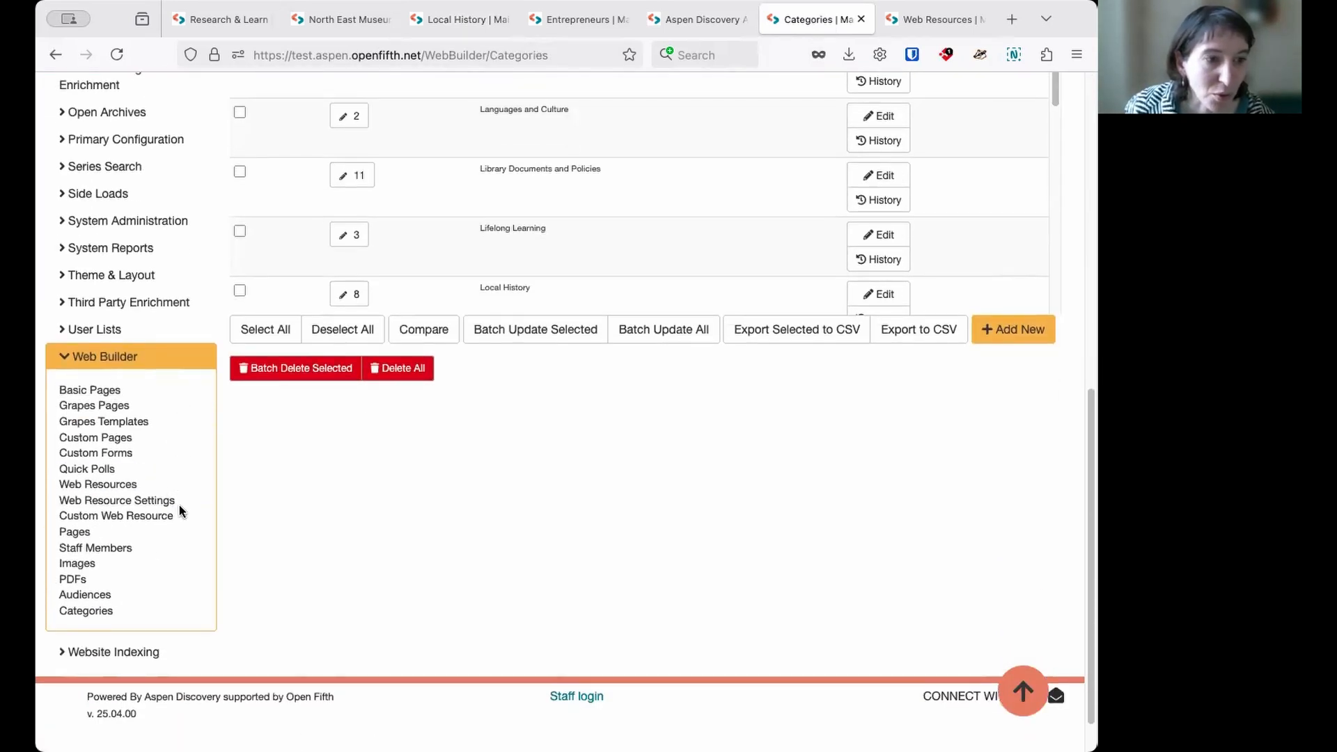
pyautogui.click(135, 518)
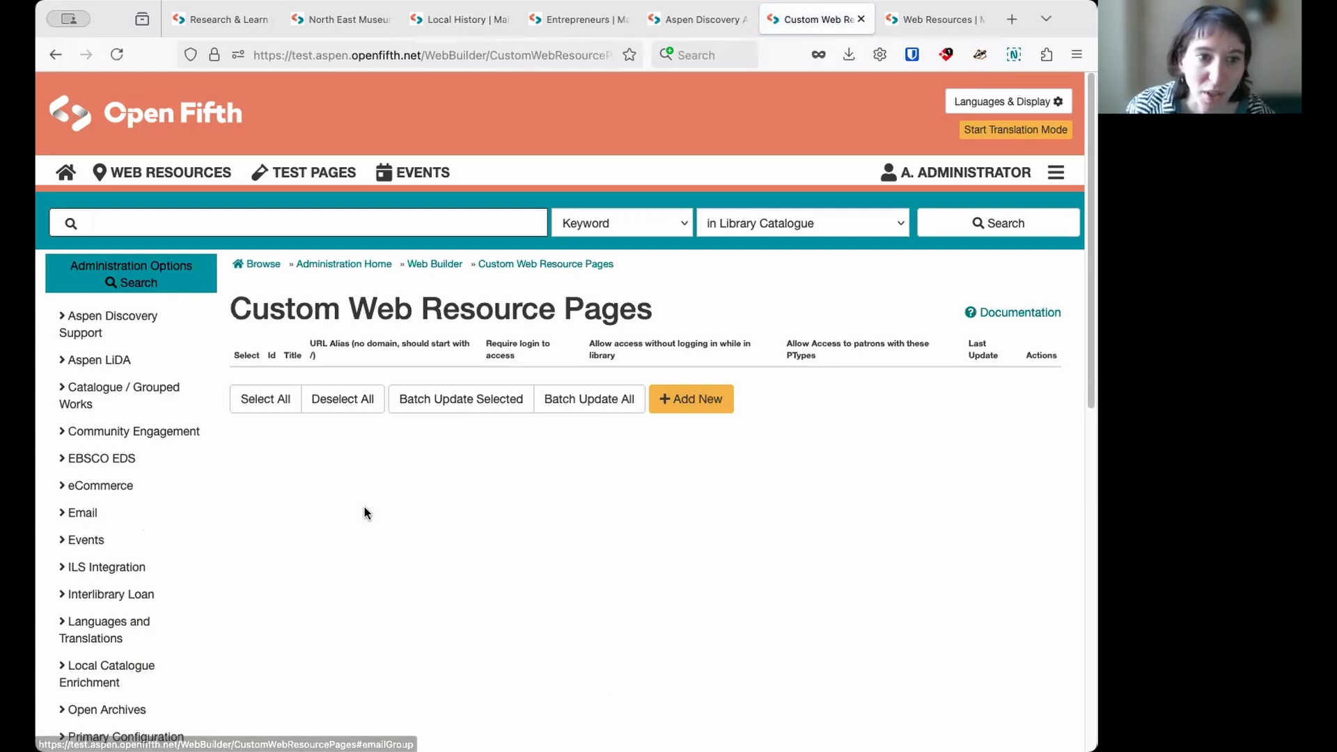
# - Add a new custom web resource page and title it "Arts and music for children"
pyautogui.click(715, 402)
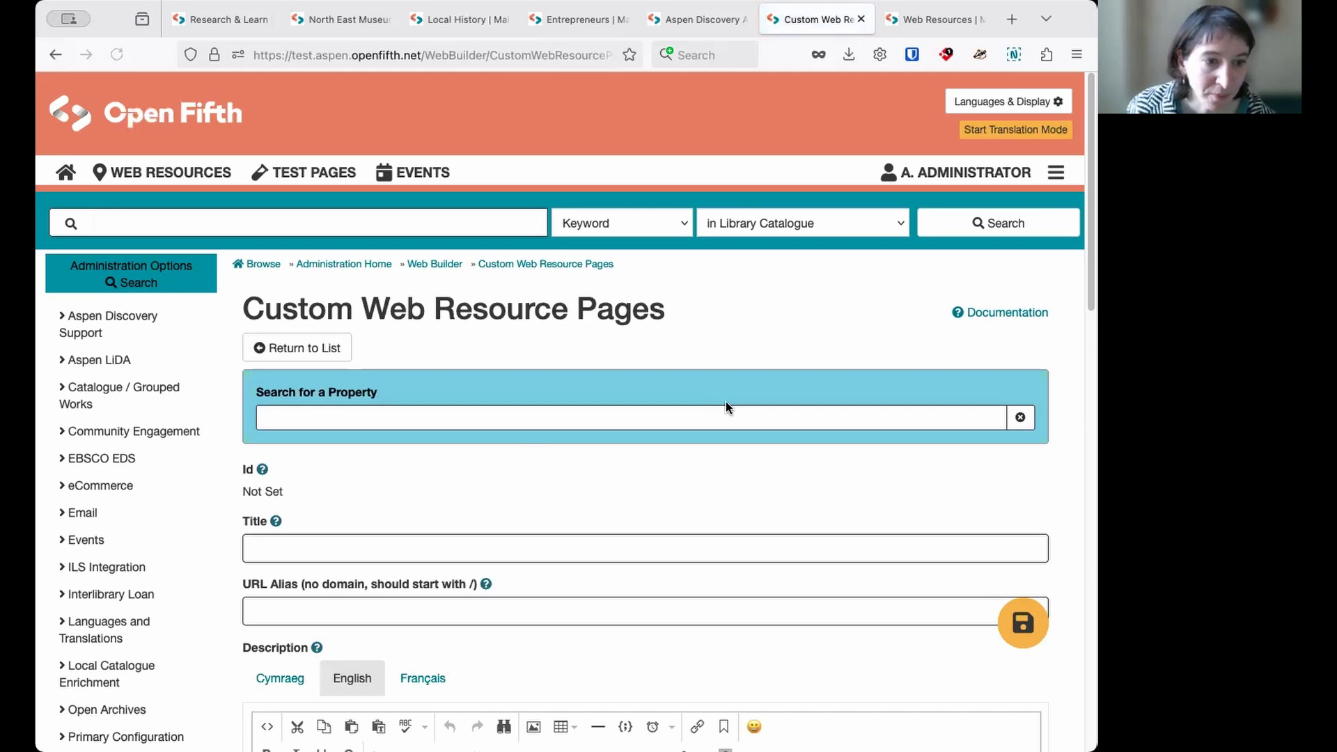
pyautogui.click(375, 543)
pyautogui.write('Ar')
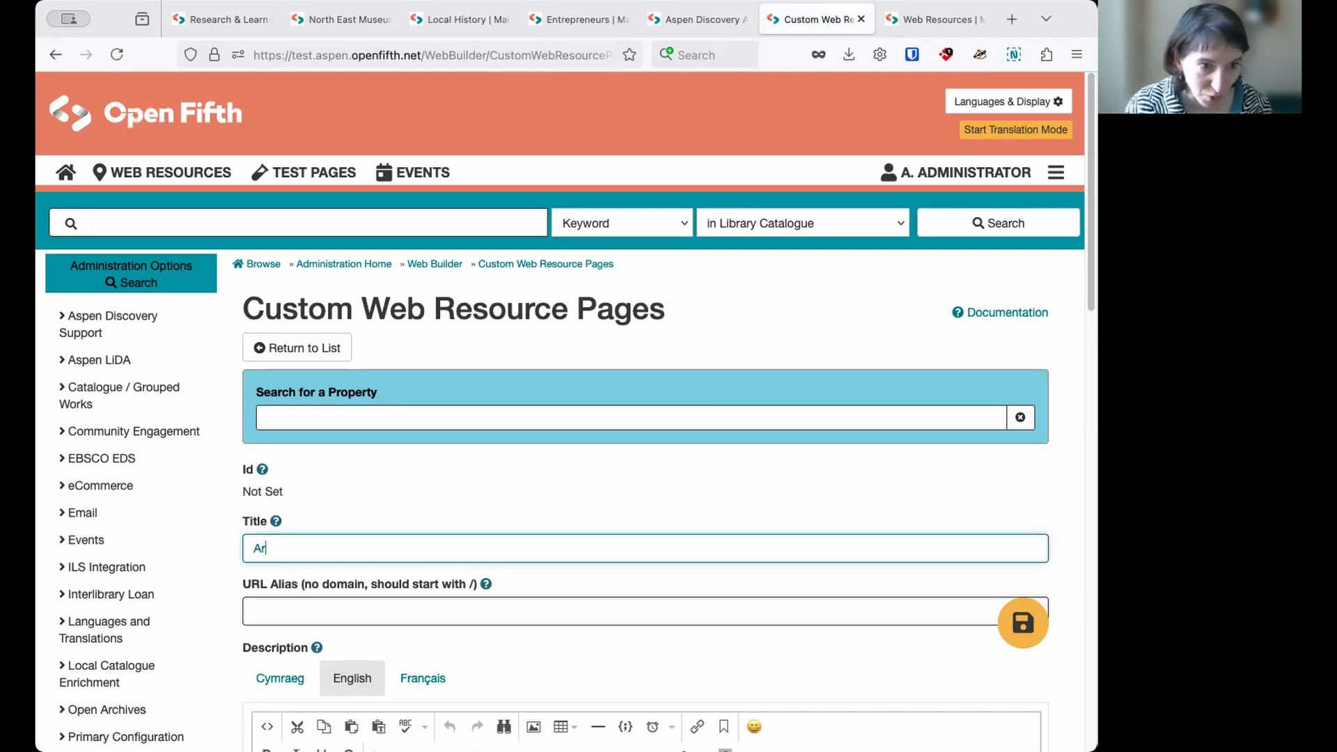
pyautogui.write('ts and music f')
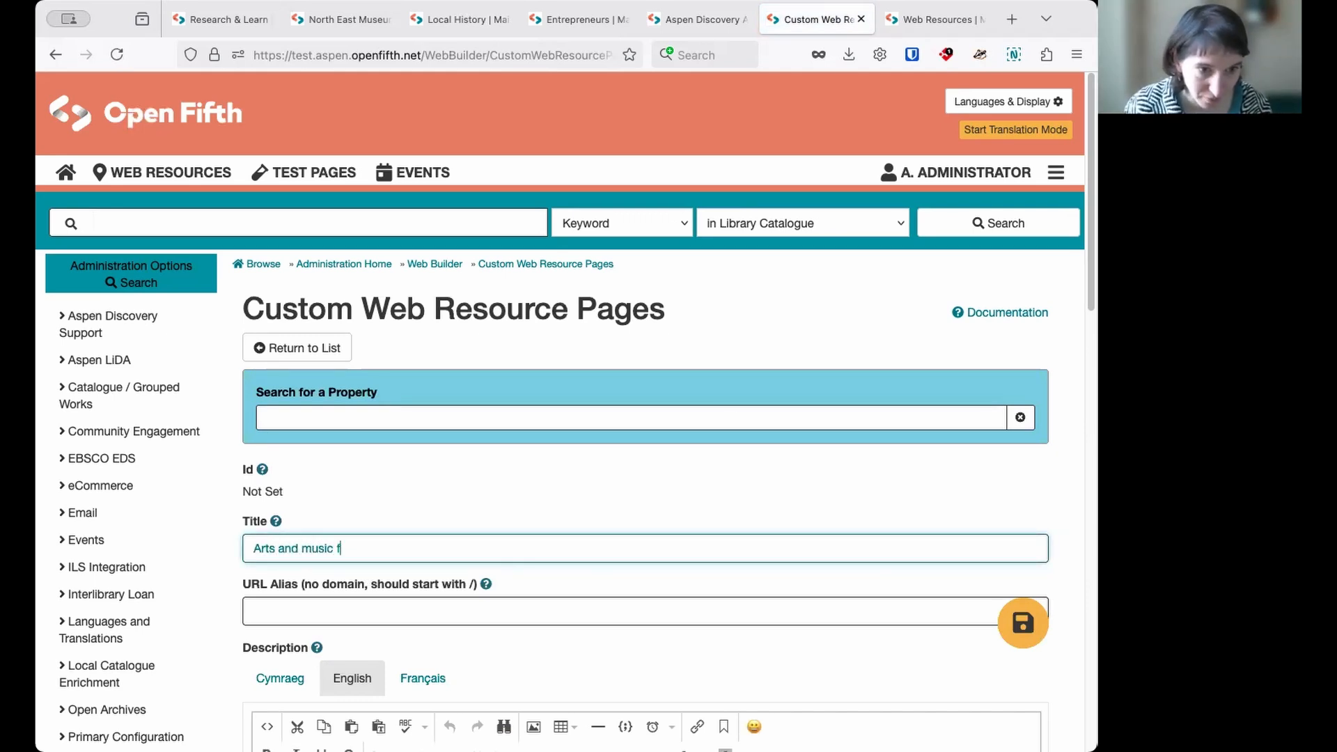
pyautogui.write('or children')
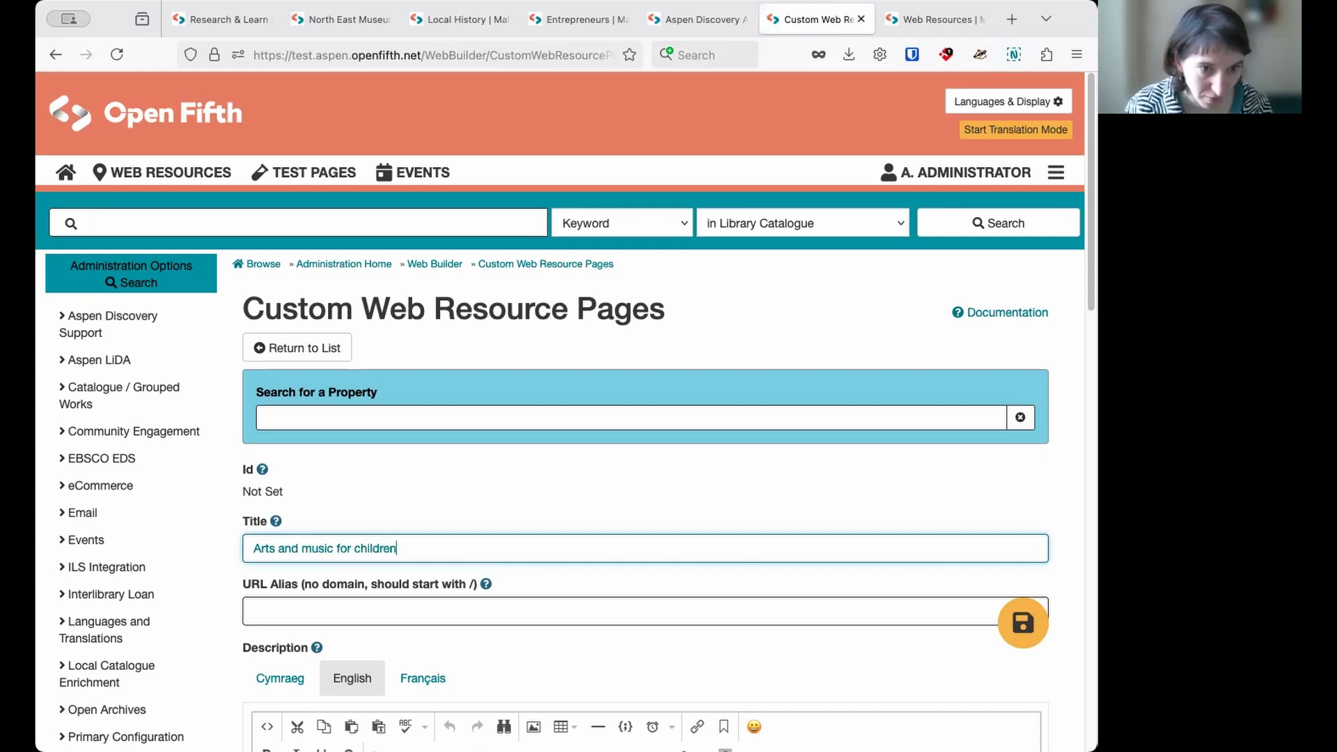
# - Set the custom page's URL alias to /artsmusicchild
pyautogui.click(353, 605)
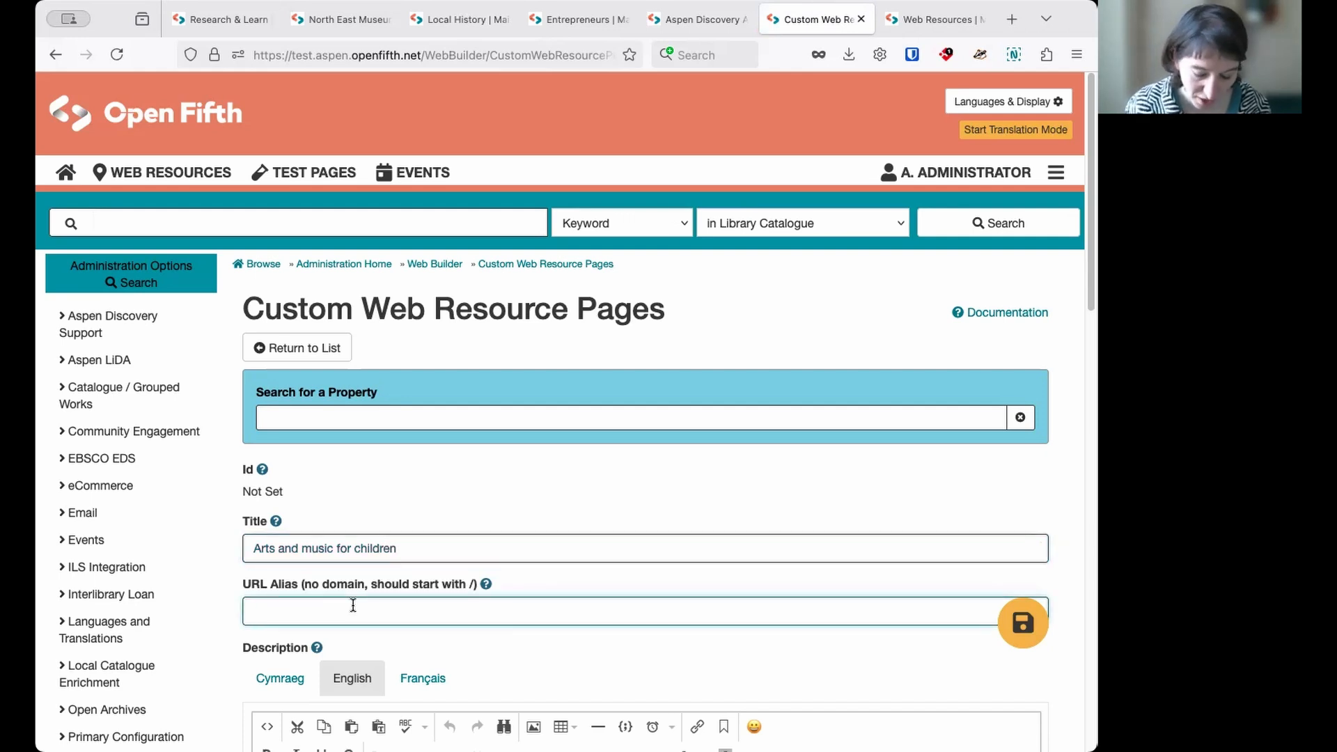
pyautogui.write('/')
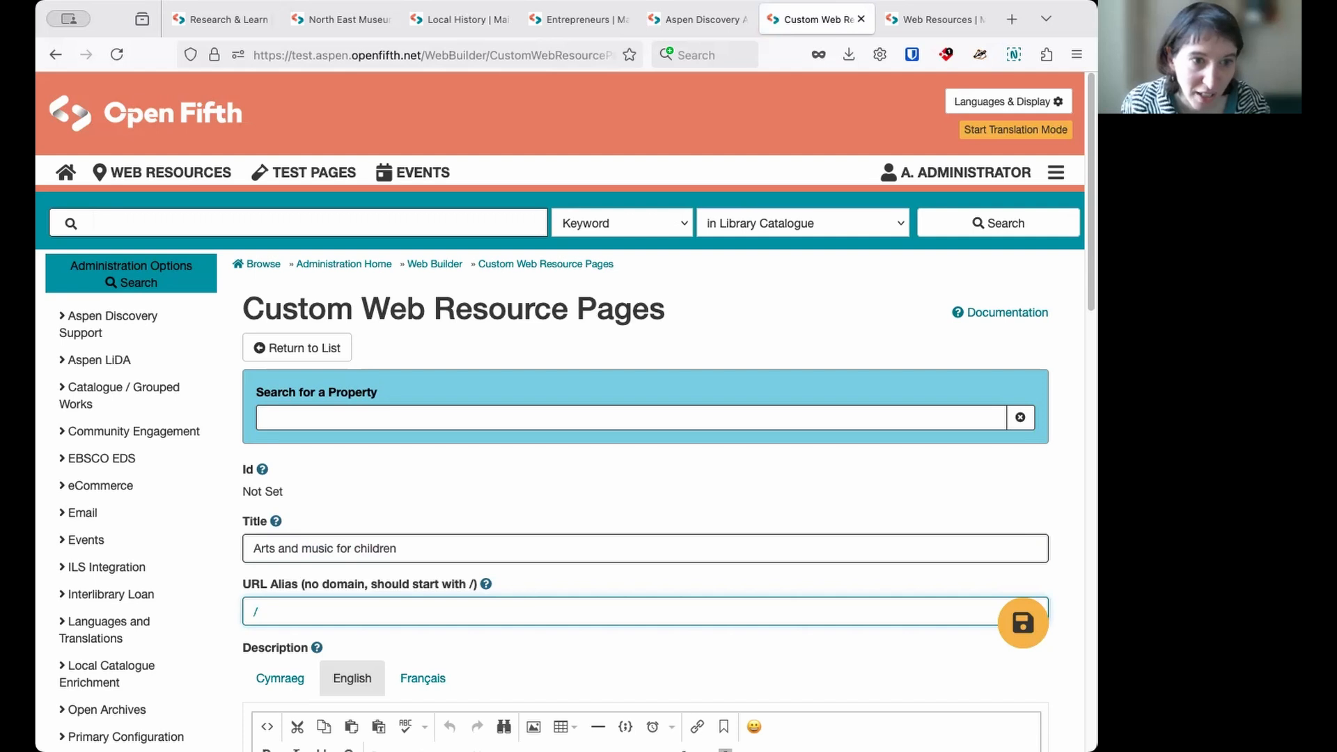
pyautogui.write('artsm')
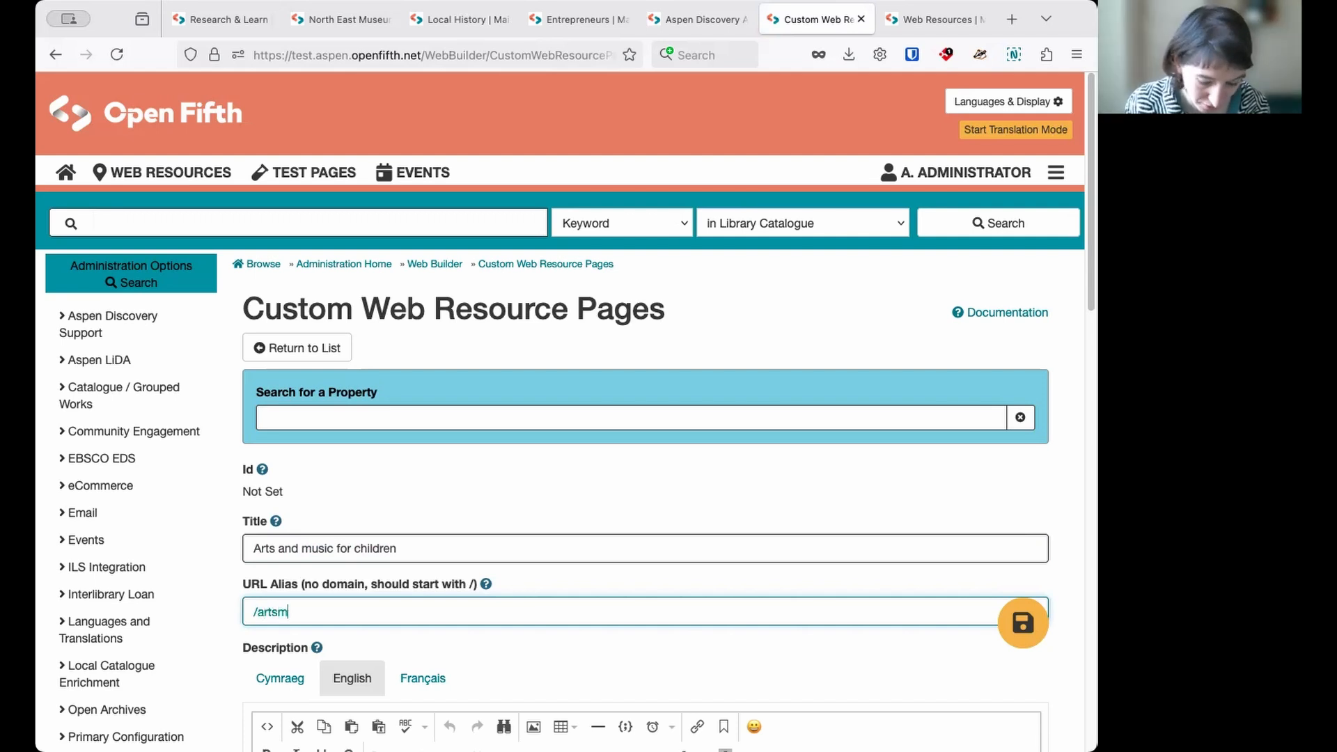
pyautogui.write('usicchild')
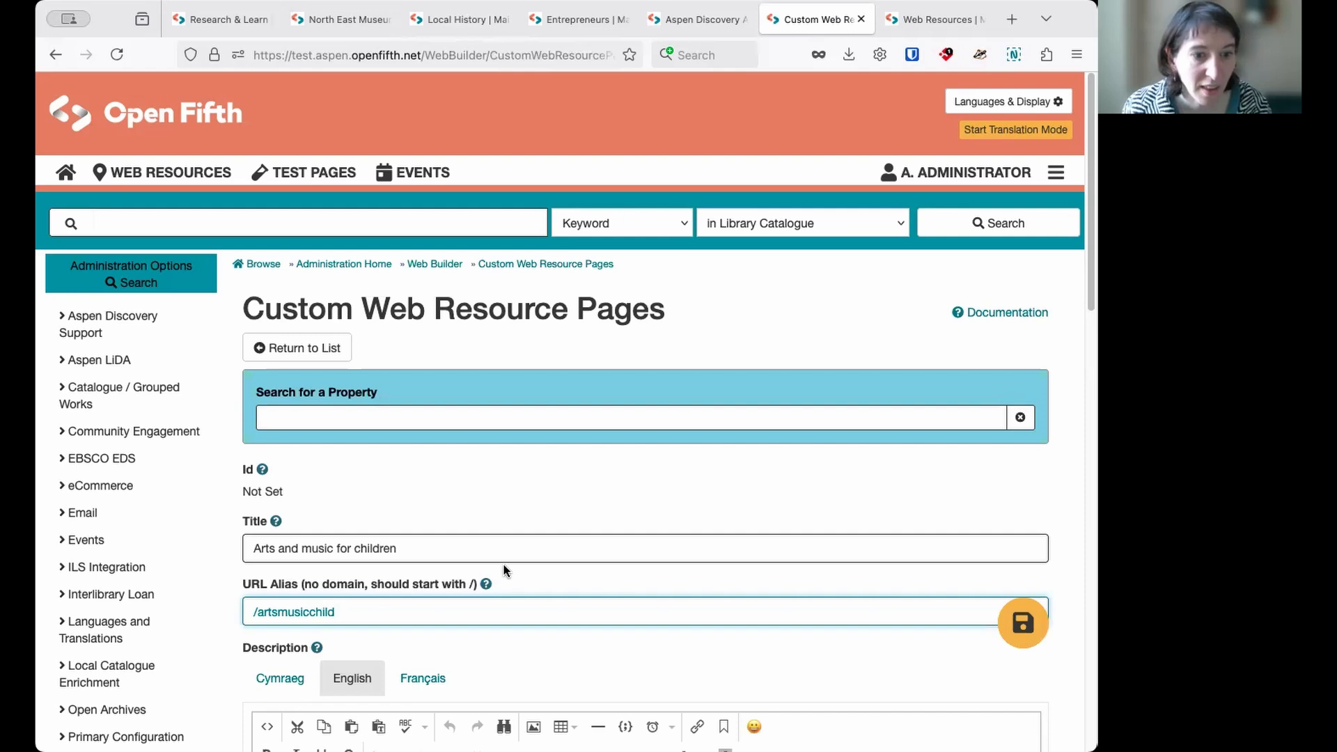
# - Leave the description empty and assign the page to the Children audience and the Arts and Music category
pyautogui.scroll(-6, 507, 572)
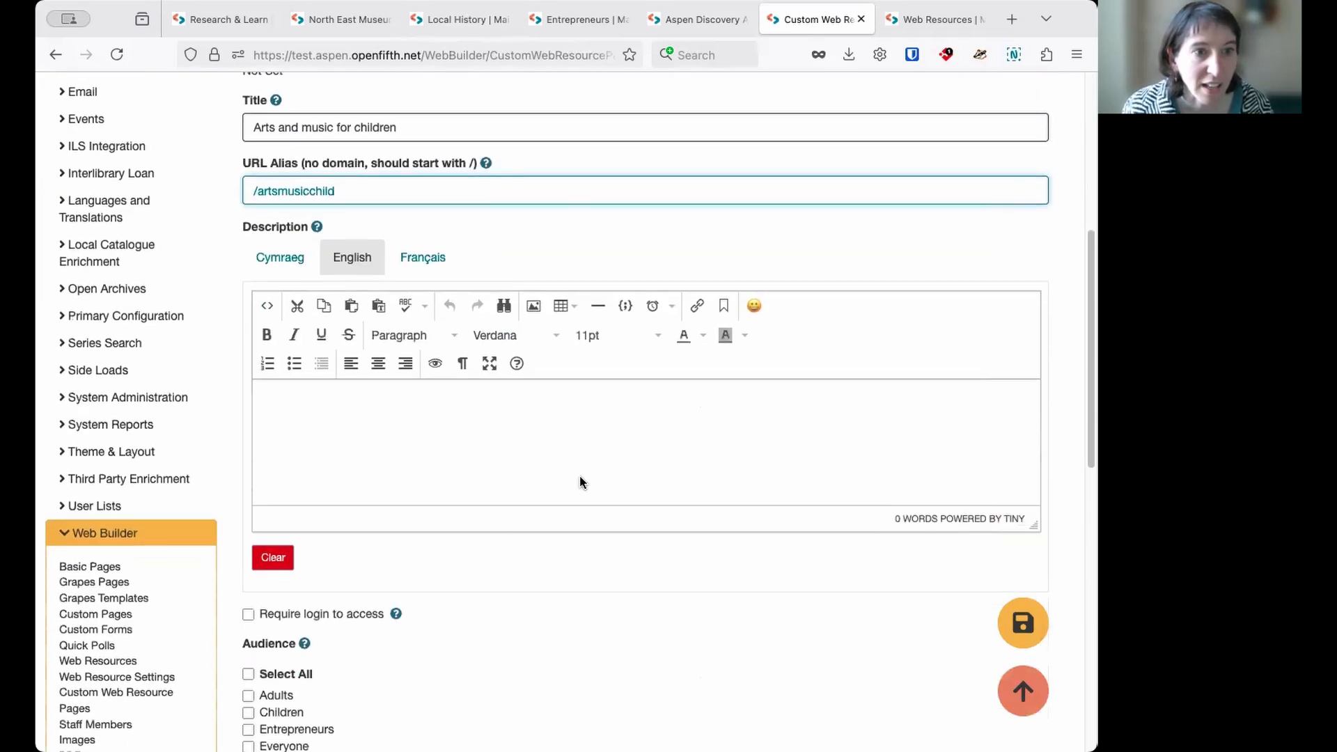
pyautogui.click(521, 442)
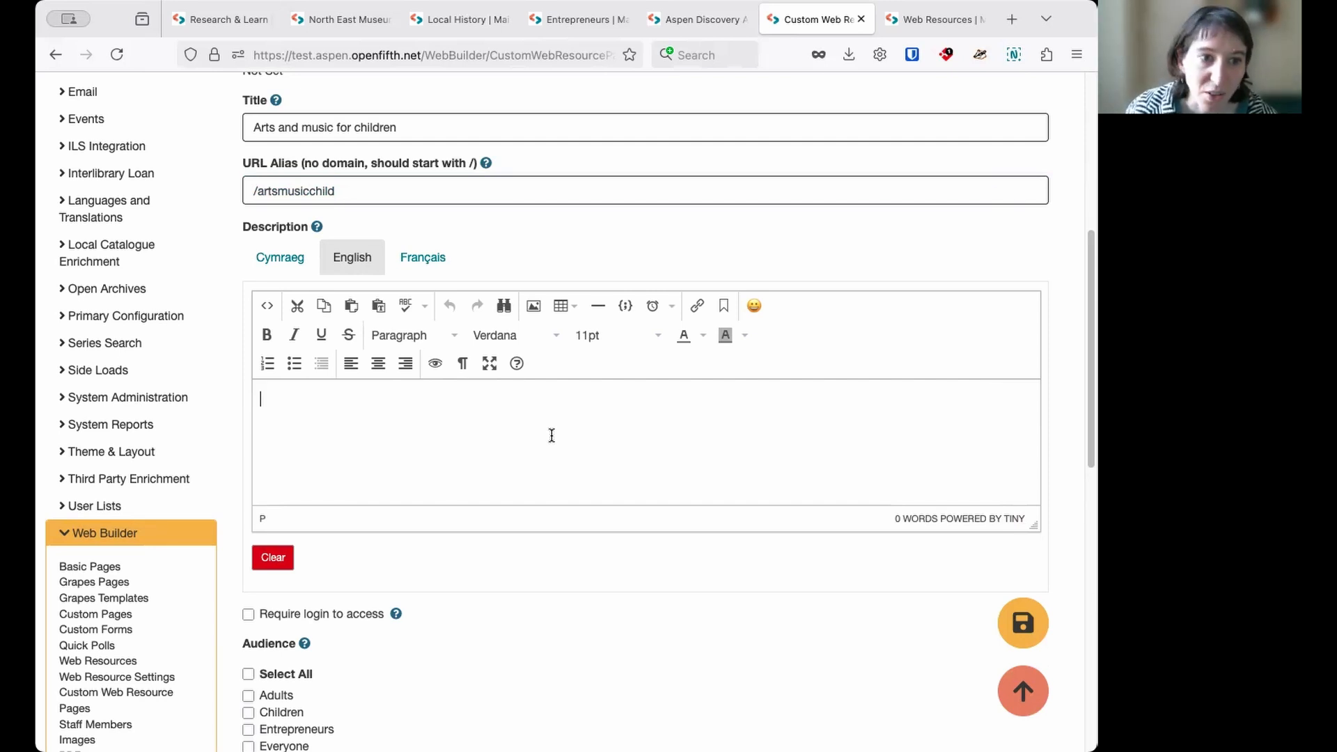
pyautogui.scroll(-3, 512, 425)
pyautogui.scroll(-5, 511, 429)
pyautogui.scroll(-2, 377, 446)
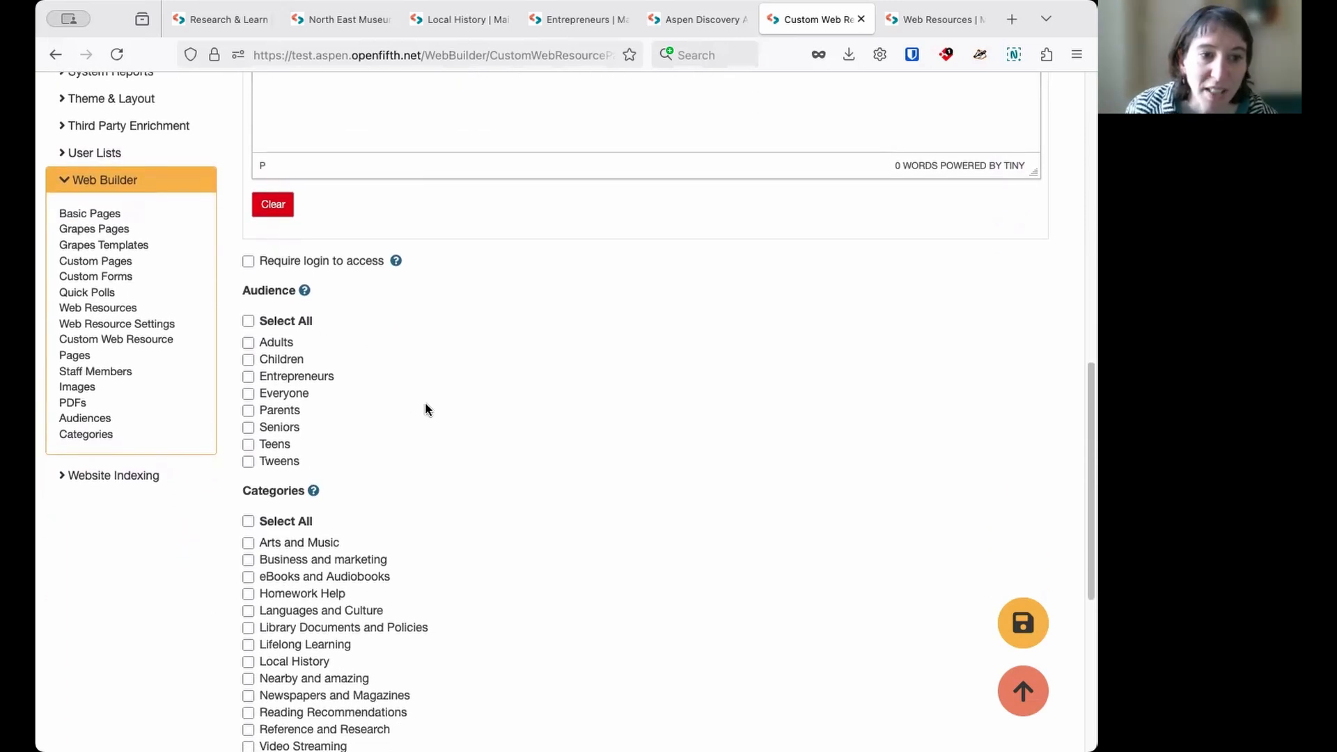
pyautogui.scroll(-1, 423, 394)
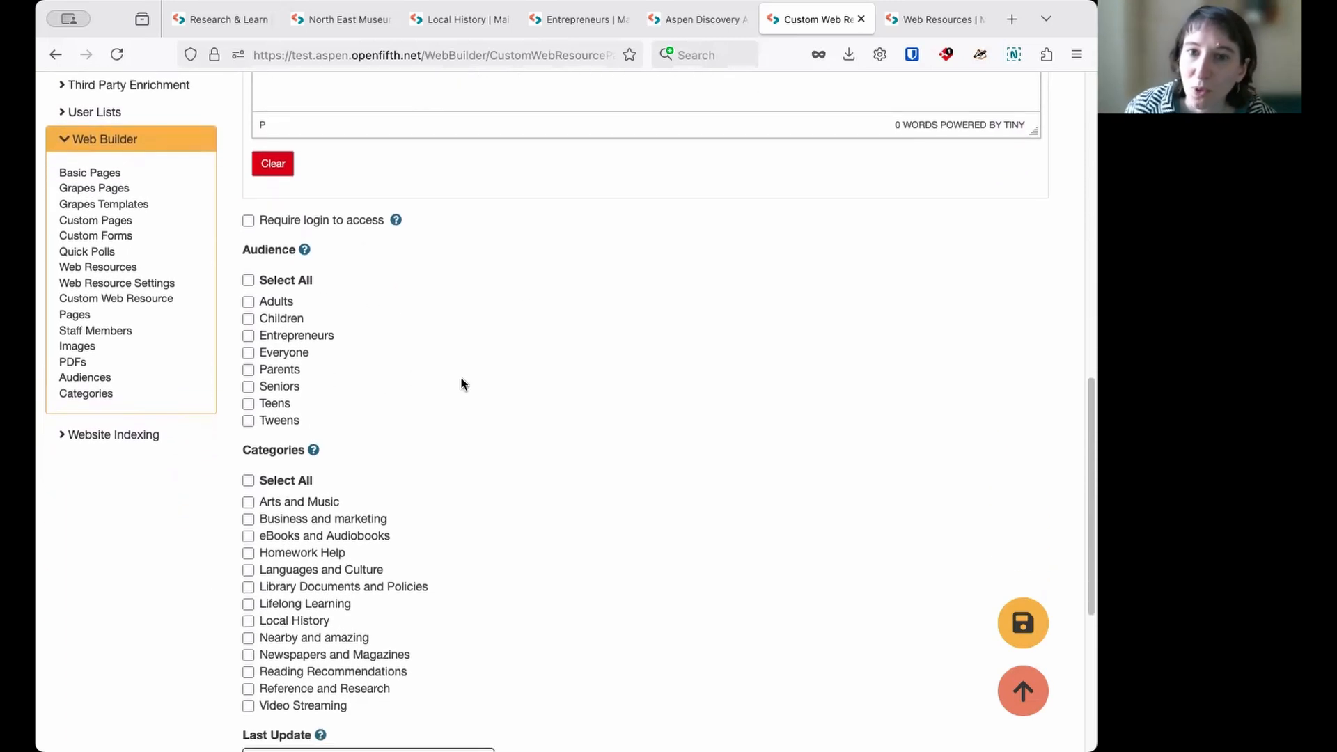
pyautogui.scroll(-1, 465, 371)
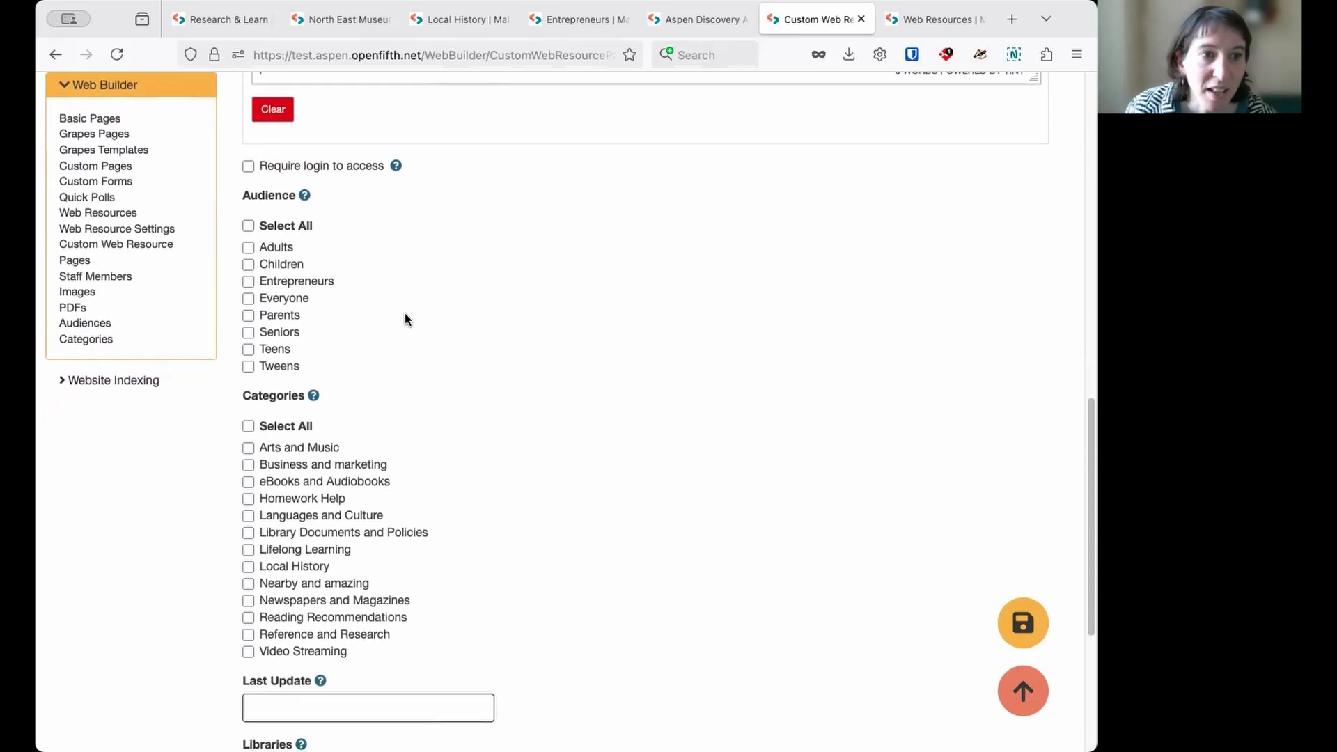
pyautogui.click(296, 266)
pyautogui.scroll(-1, 438, 299)
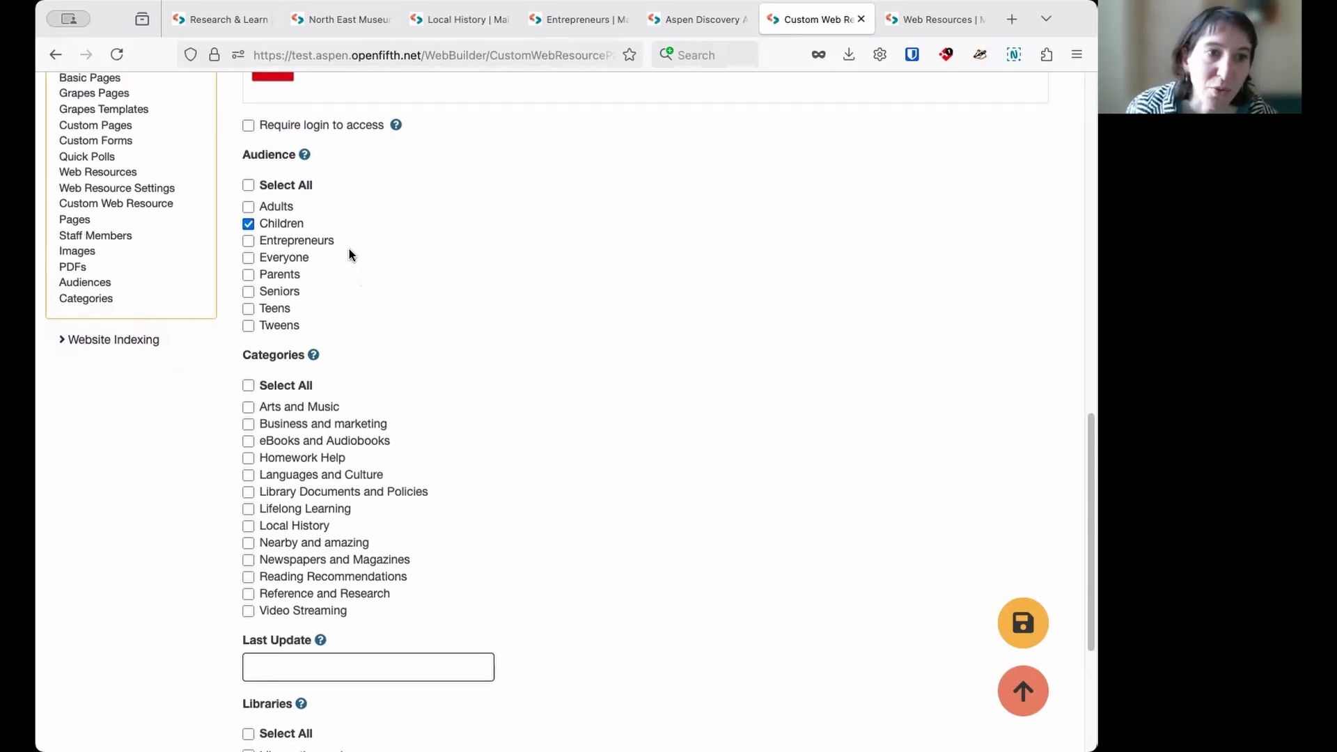
pyautogui.click(306, 407)
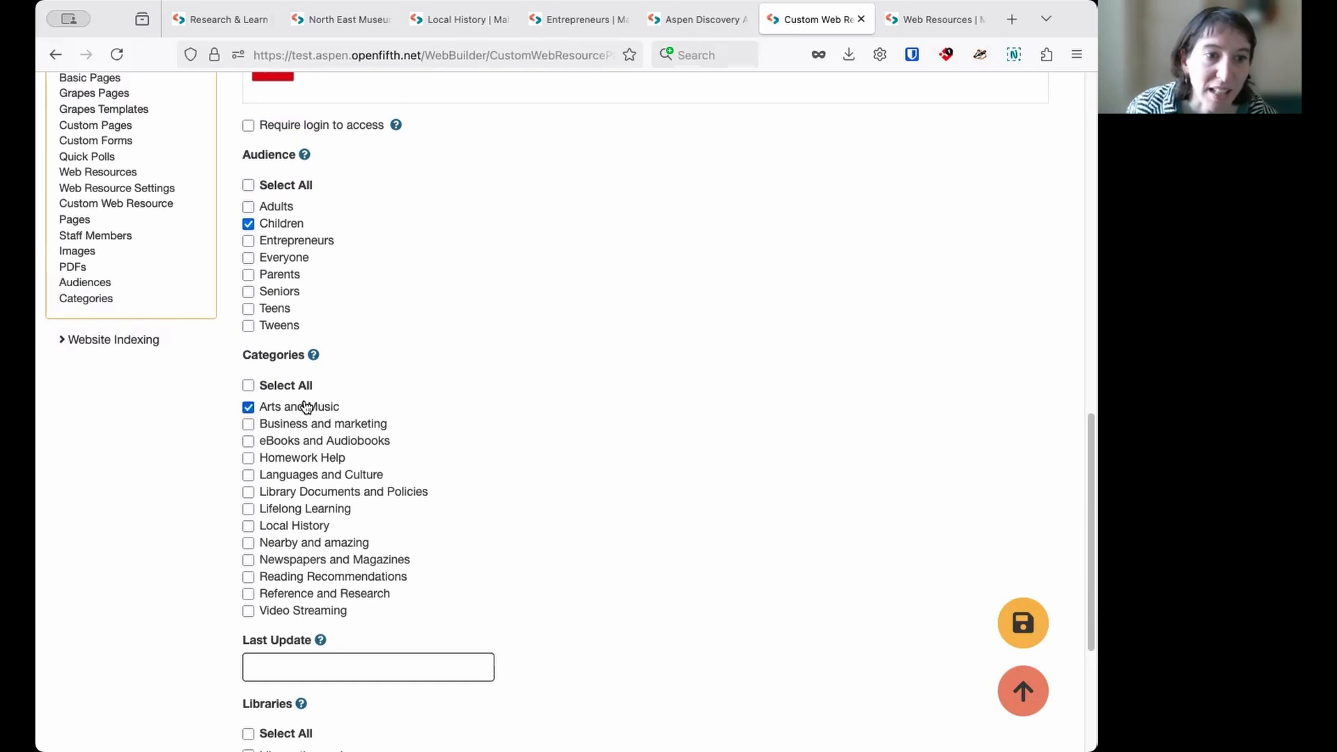
# - Make the custom page available to Main Library and save it while keeping it open for editing
pyautogui.scroll(-3, 618, 390)
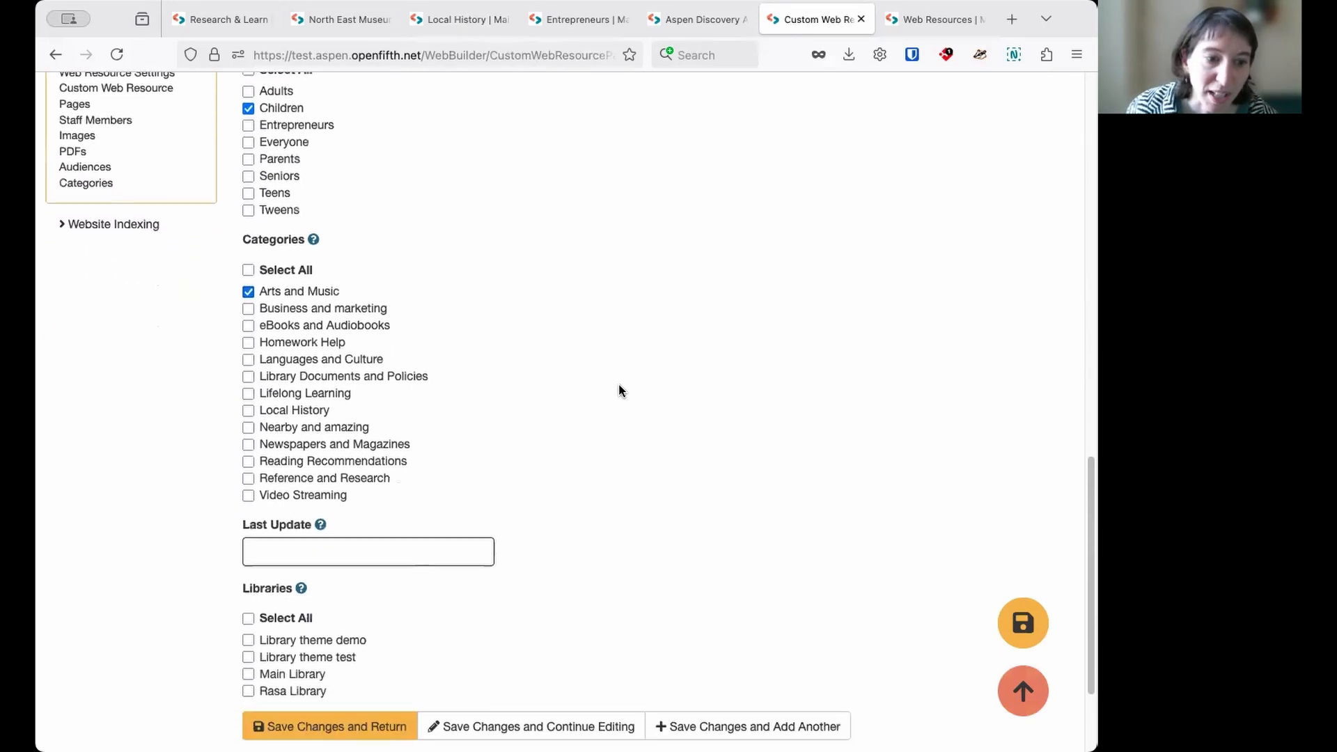
pyautogui.scroll(-1, 618, 390)
pyautogui.click(296, 629)
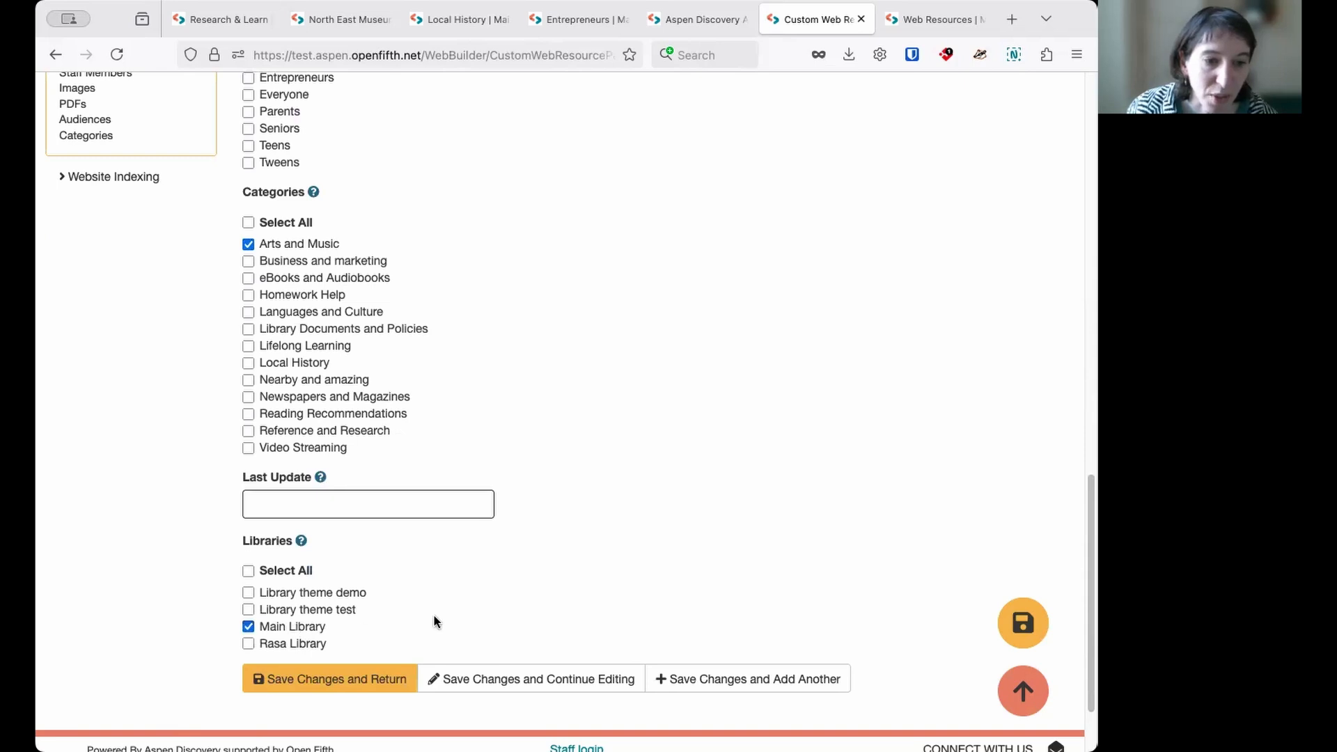
pyautogui.click(367, 679)
pyautogui.click(565, 682)
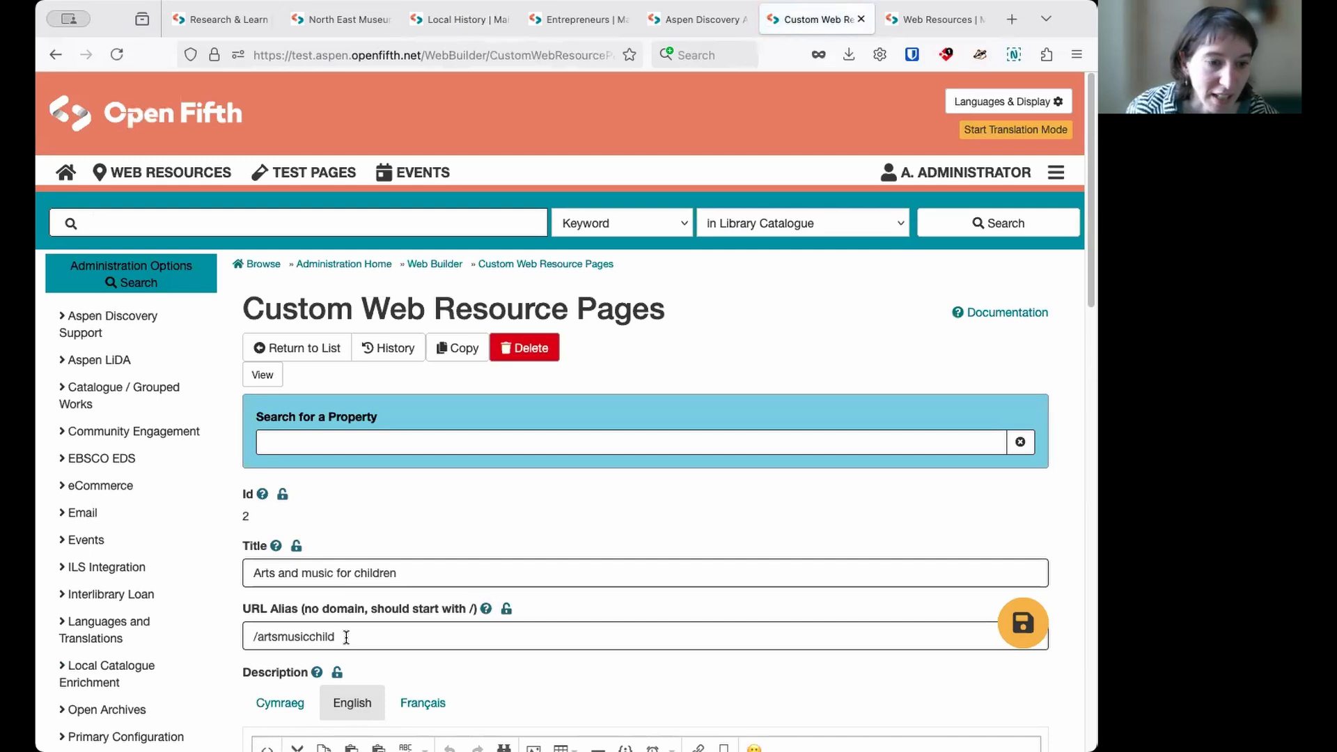
# - Copy the URL alias /artsmusicchild and load it in the Aspen Discovery administration browser tab in place of Admin/Home
pyautogui.moveTo(346, 637); pyautogui.dragTo(233, 630)
pyautogui.press('super+c')
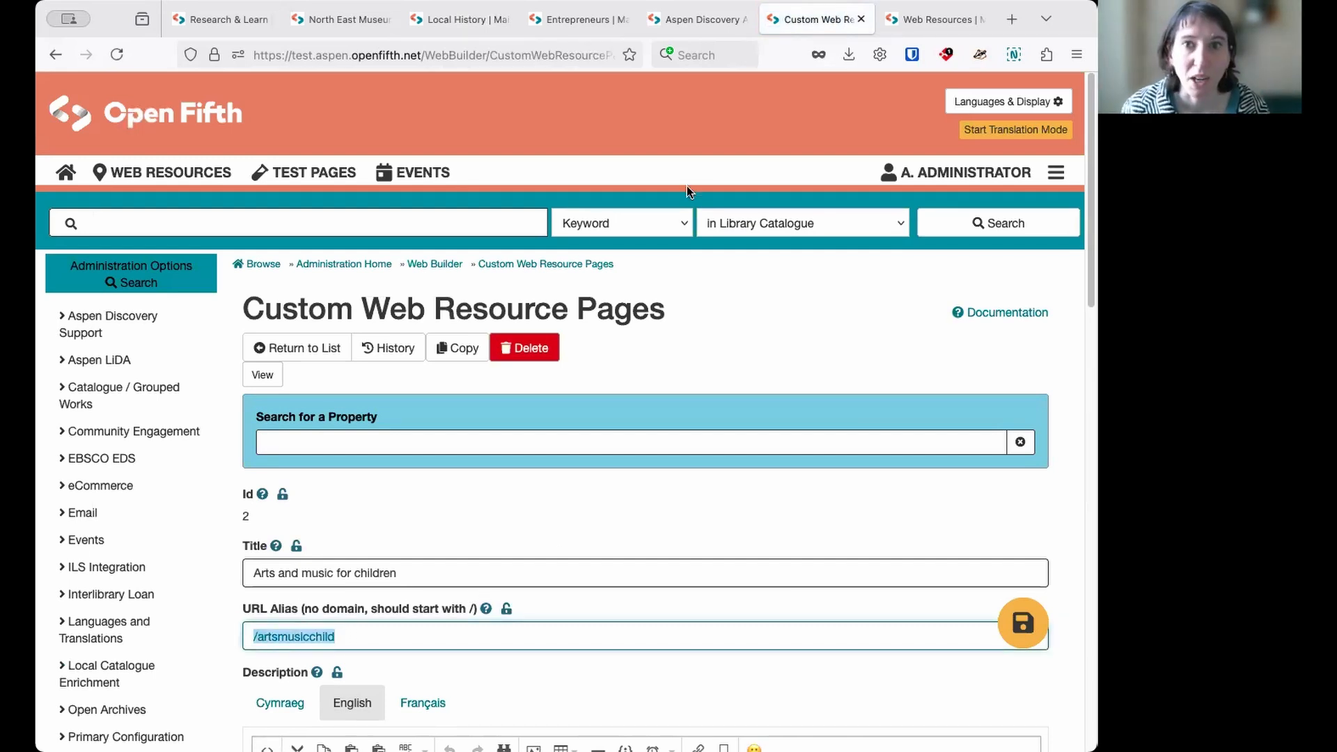
pyautogui.click(698, 21)
pyautogui.click(550, 53)
pyautogui.moveTo(550, 53); pyautogui.dragTo(427, 59)
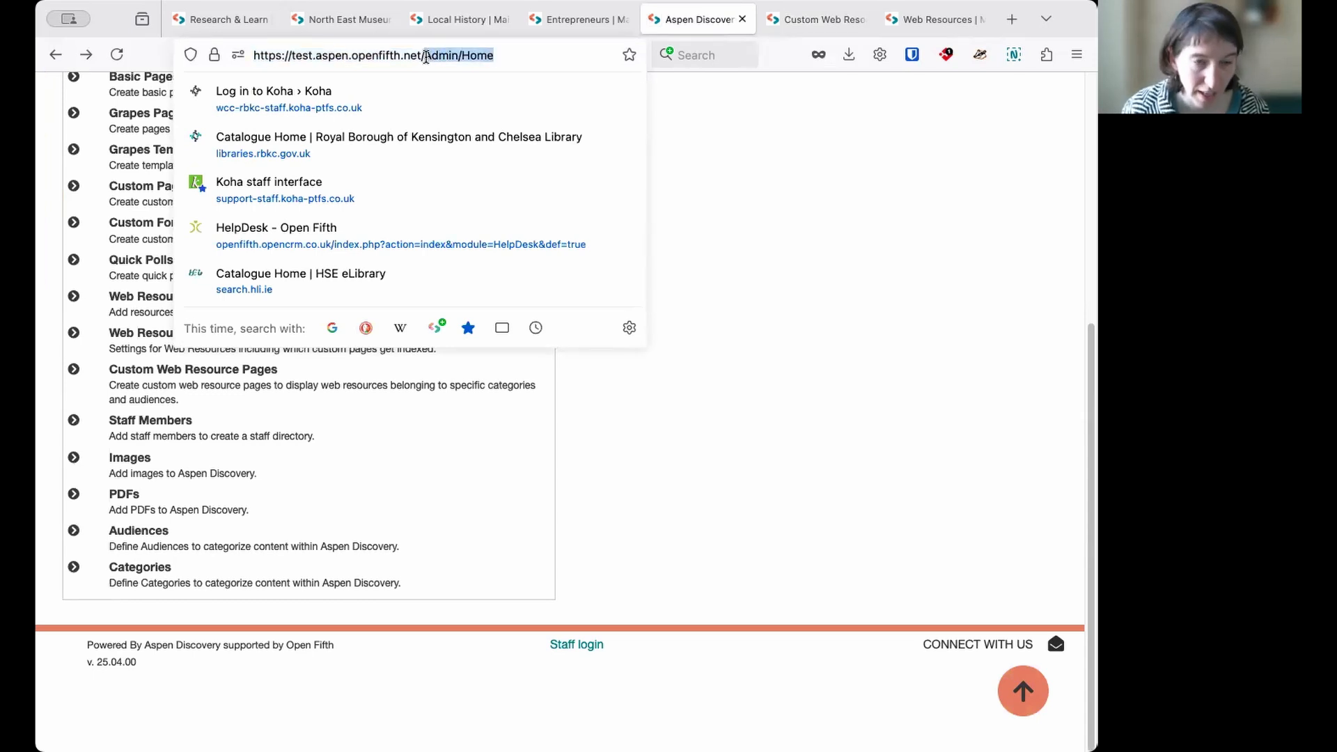
pyautogui.press('super+v')
pyautogui.press('Return')
# - Remove the duplicate slash before artsmusicchild in the address, load the public page, and look through its listed resources
pyautogui.click(425, 55)
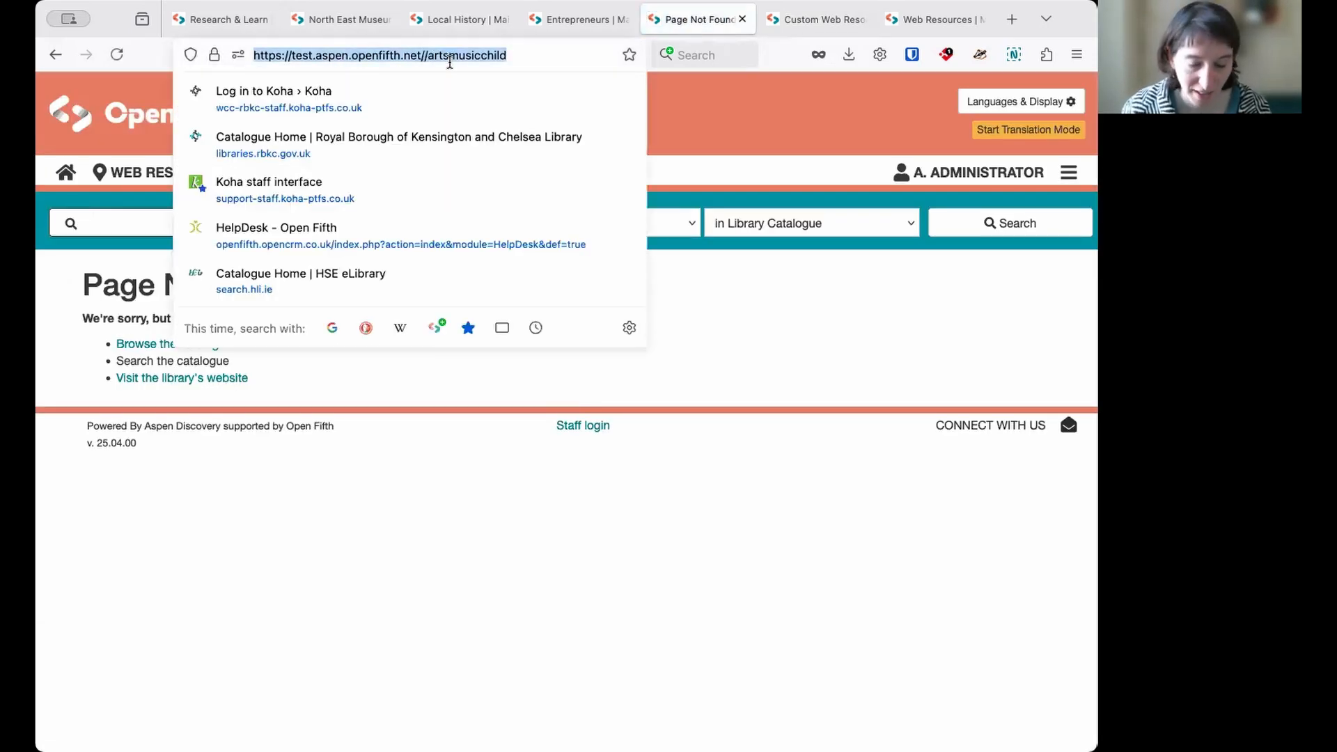
pyautogui.click(425, 55)
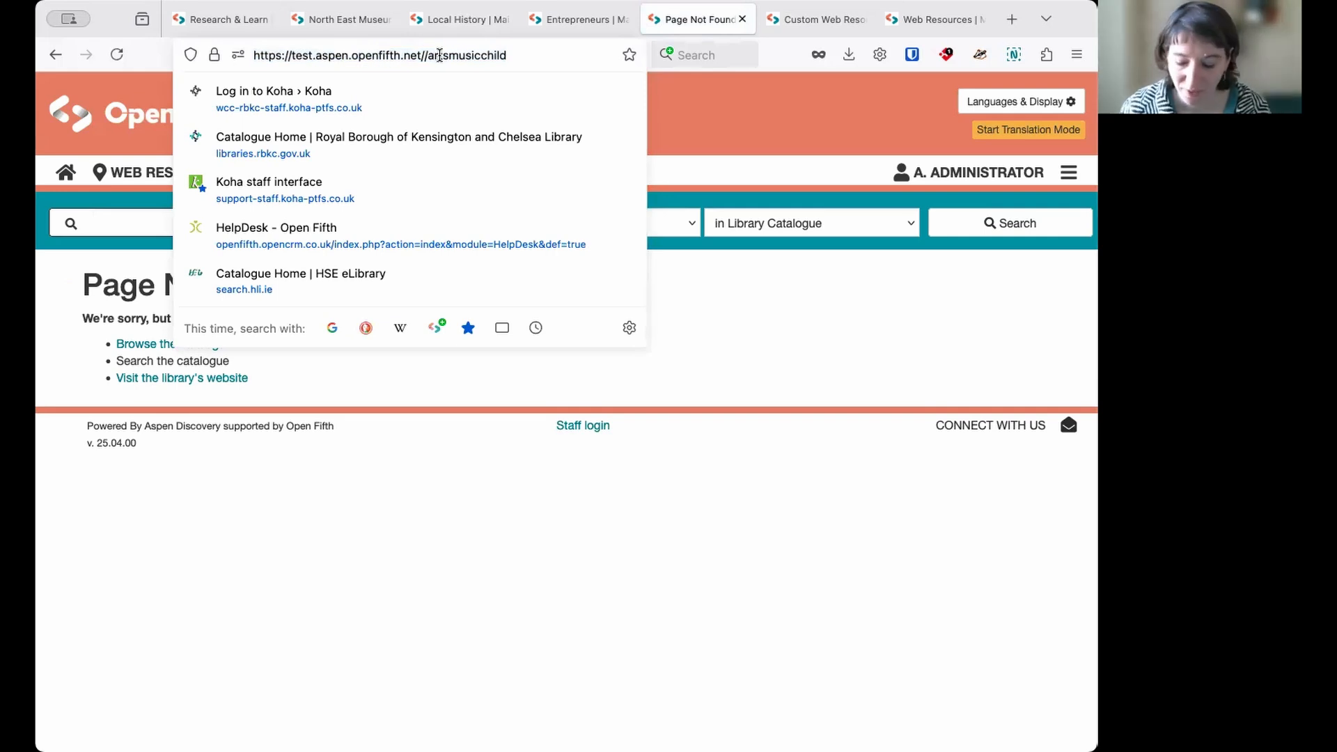
pyautogui.press('BackSpace')
pyautogui.press('Return')
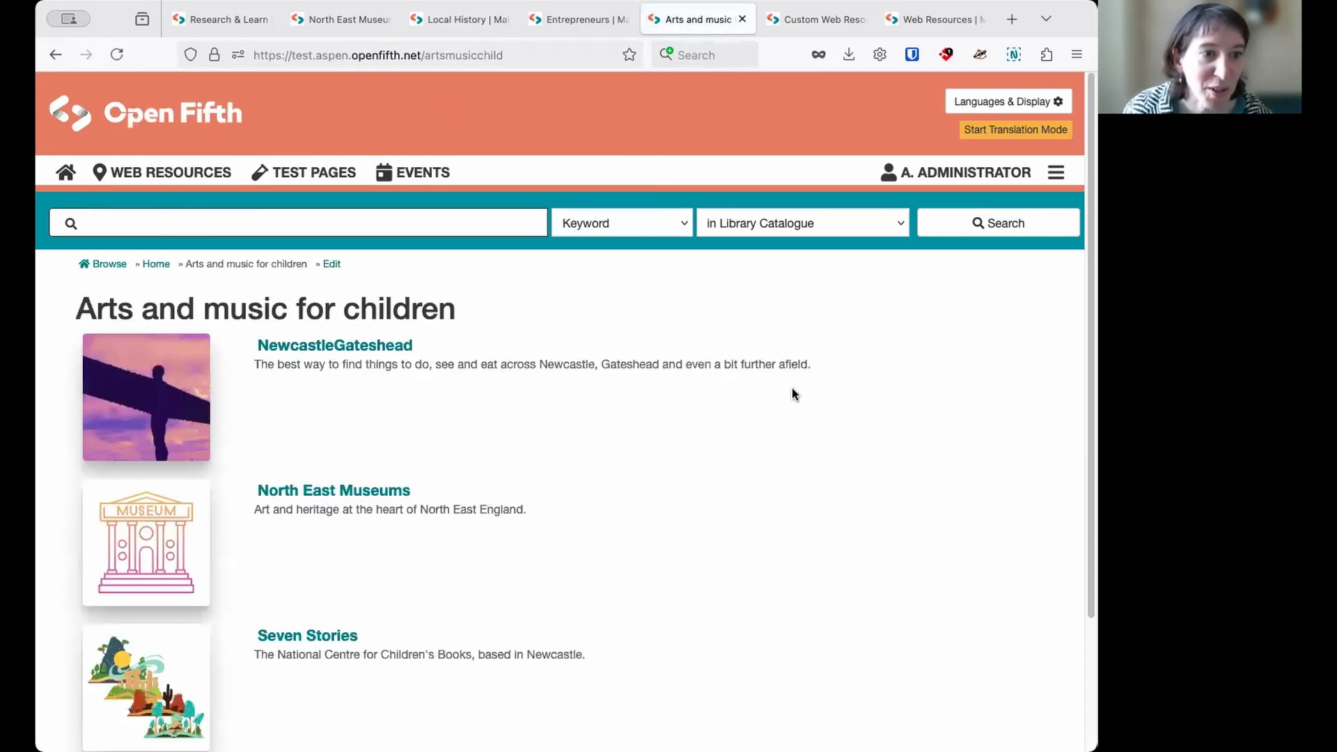
pyautogui.scroll(-2, 593, 424)
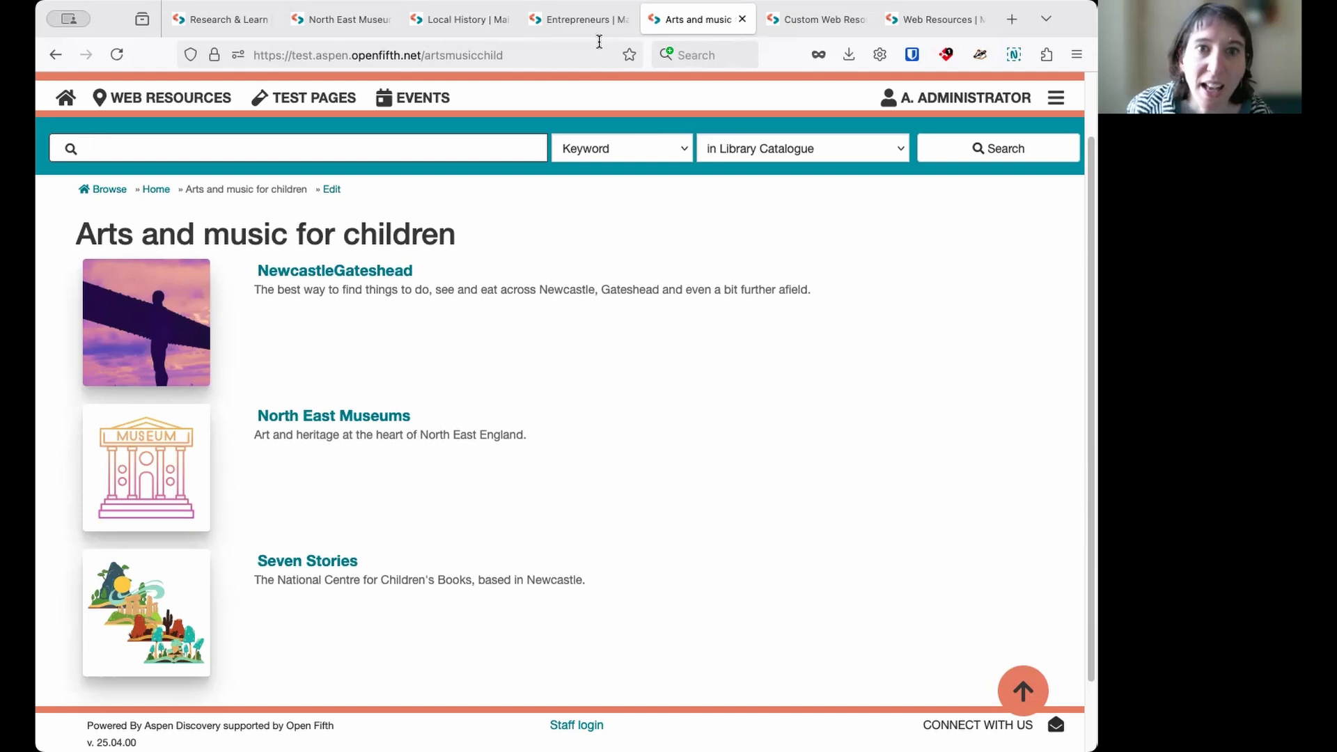
pyautogui.scroll(2, 480, 219)
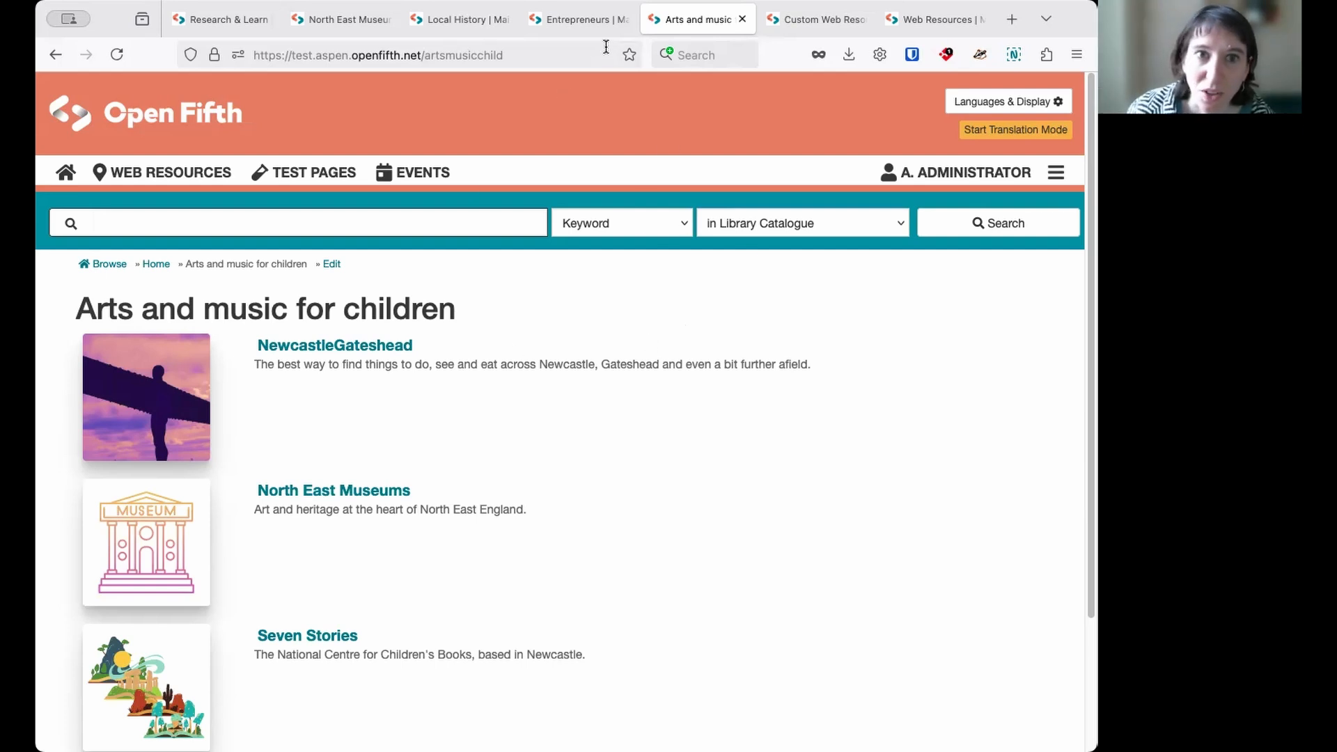
# - Return to the custom page's administration tab and open the Main settings record in Web Resource Settings
pyautogui.click(816, 18)
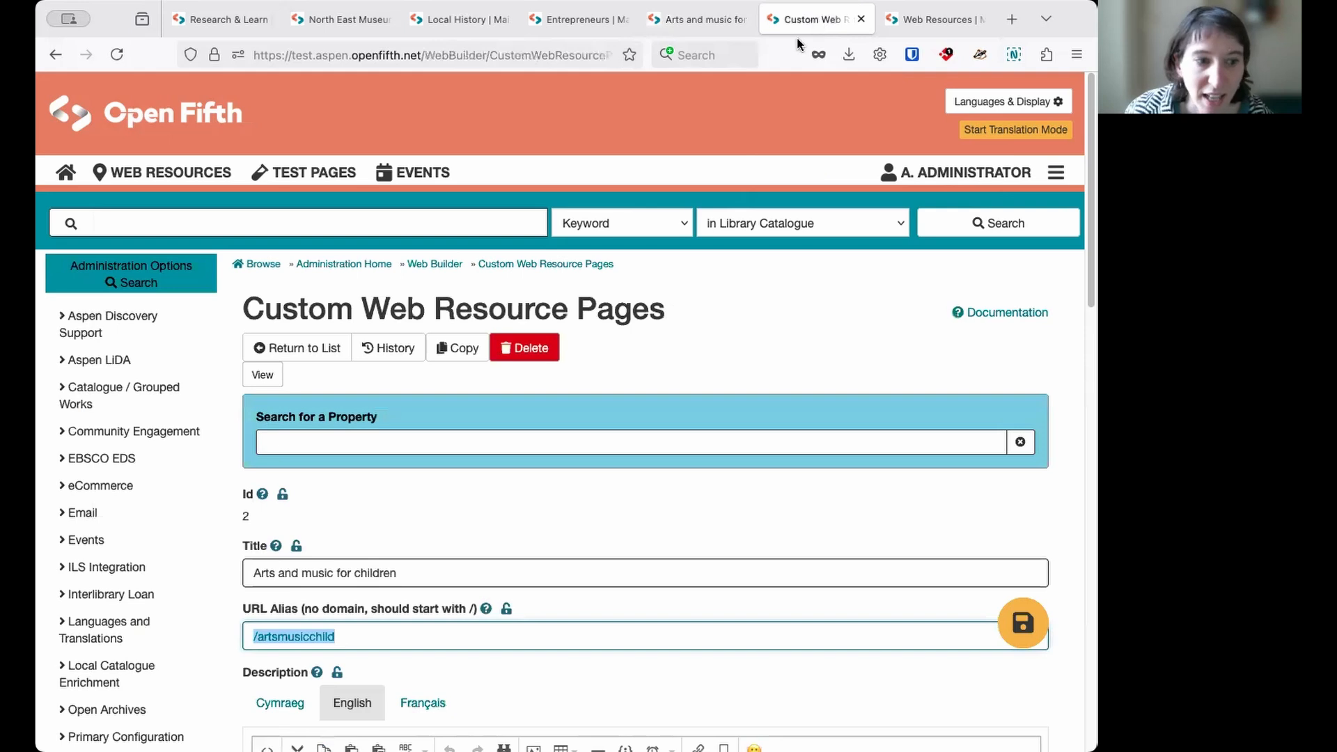
pyautogui.scroll(-10, 131, 456)
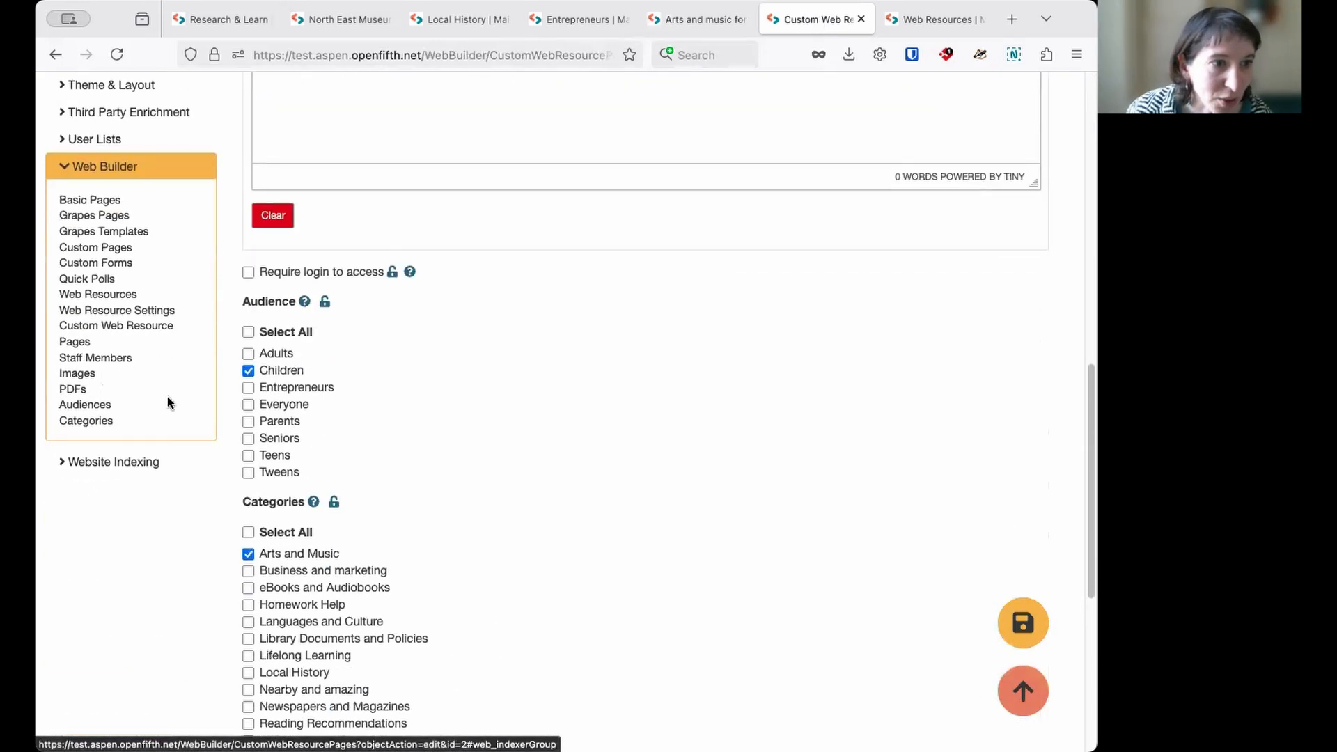
pyautogui.click(155, 311)
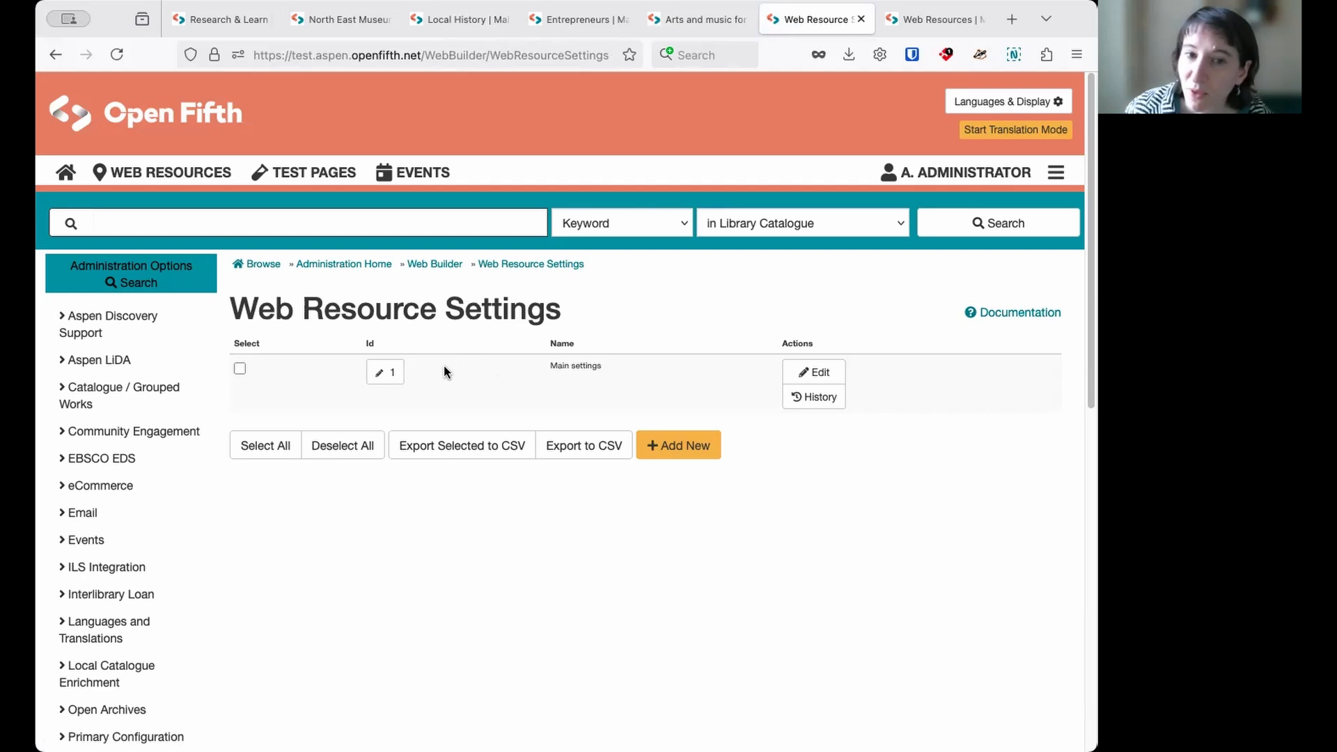
pyautogui.click(385, 374)
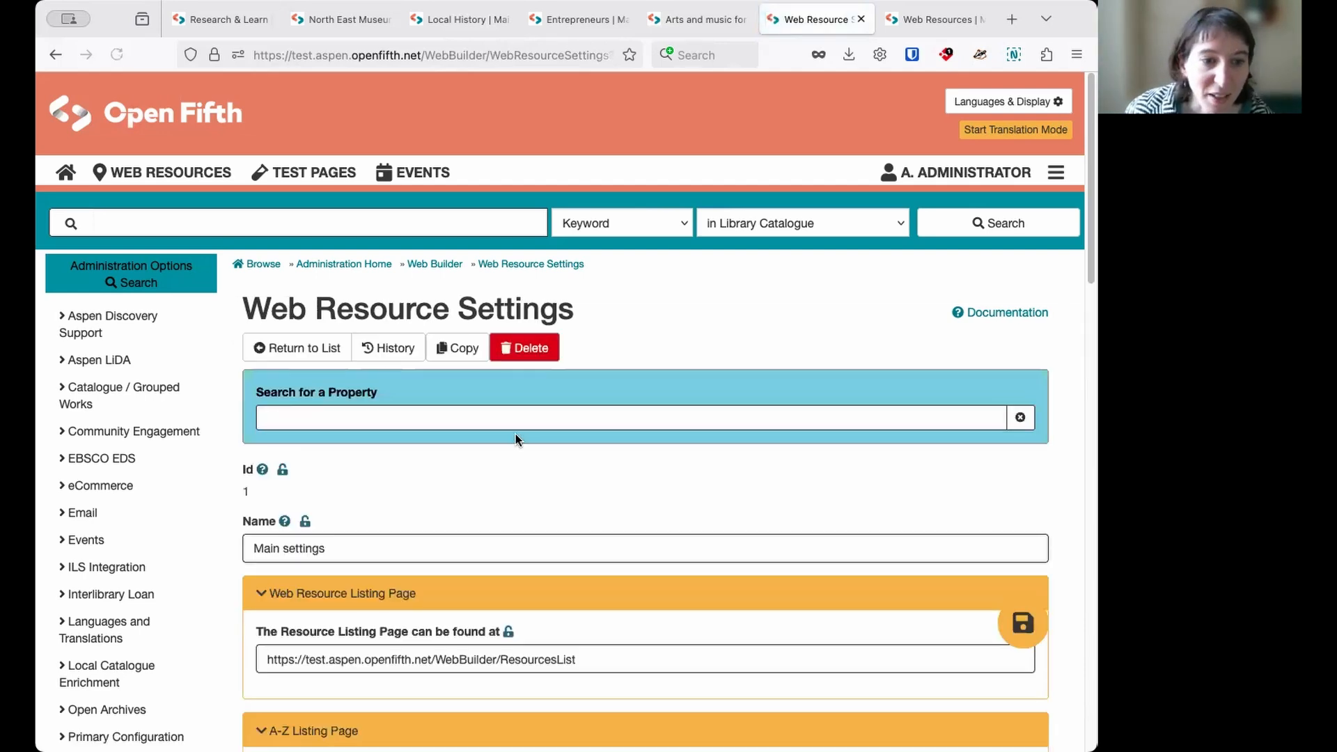
# - Include "Arts and music for children" in the custom web resource pages to index
pyautogui.scroll(-4, 490, 424)
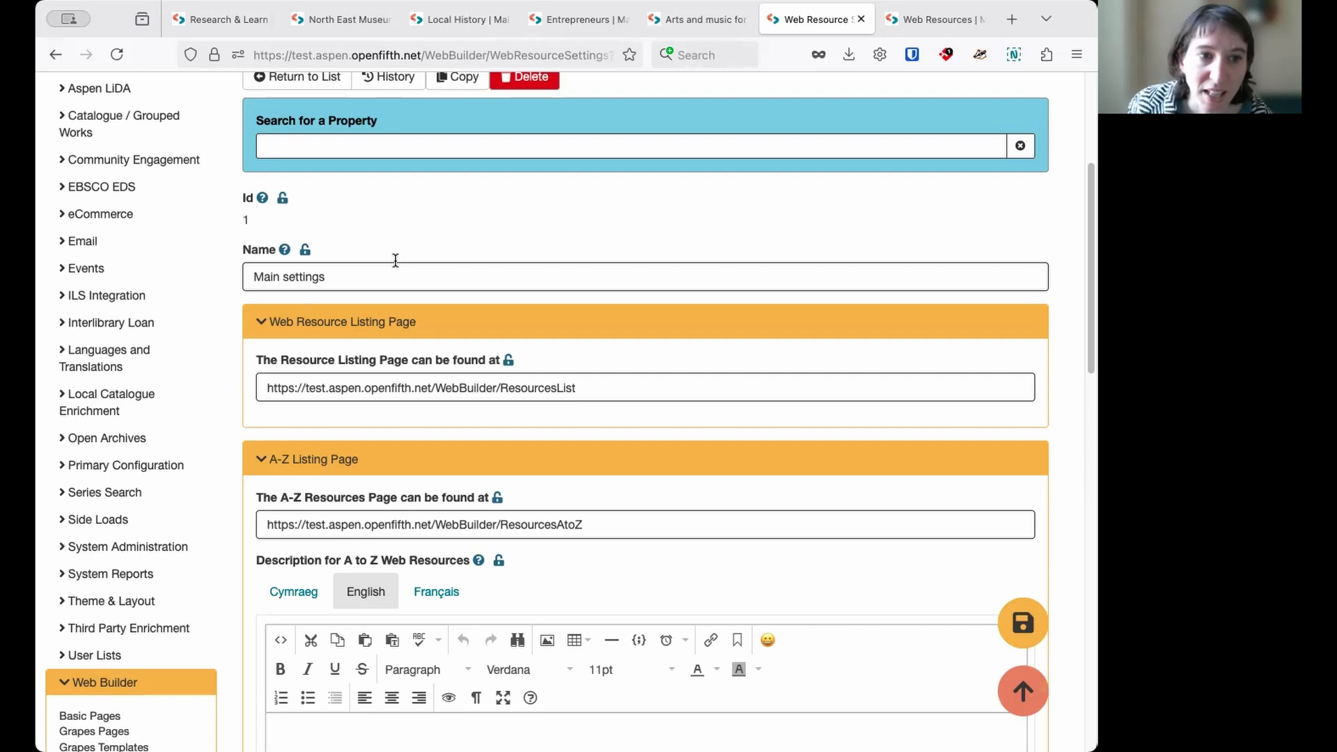
pyautogui.scroll(-2, 611, 206)
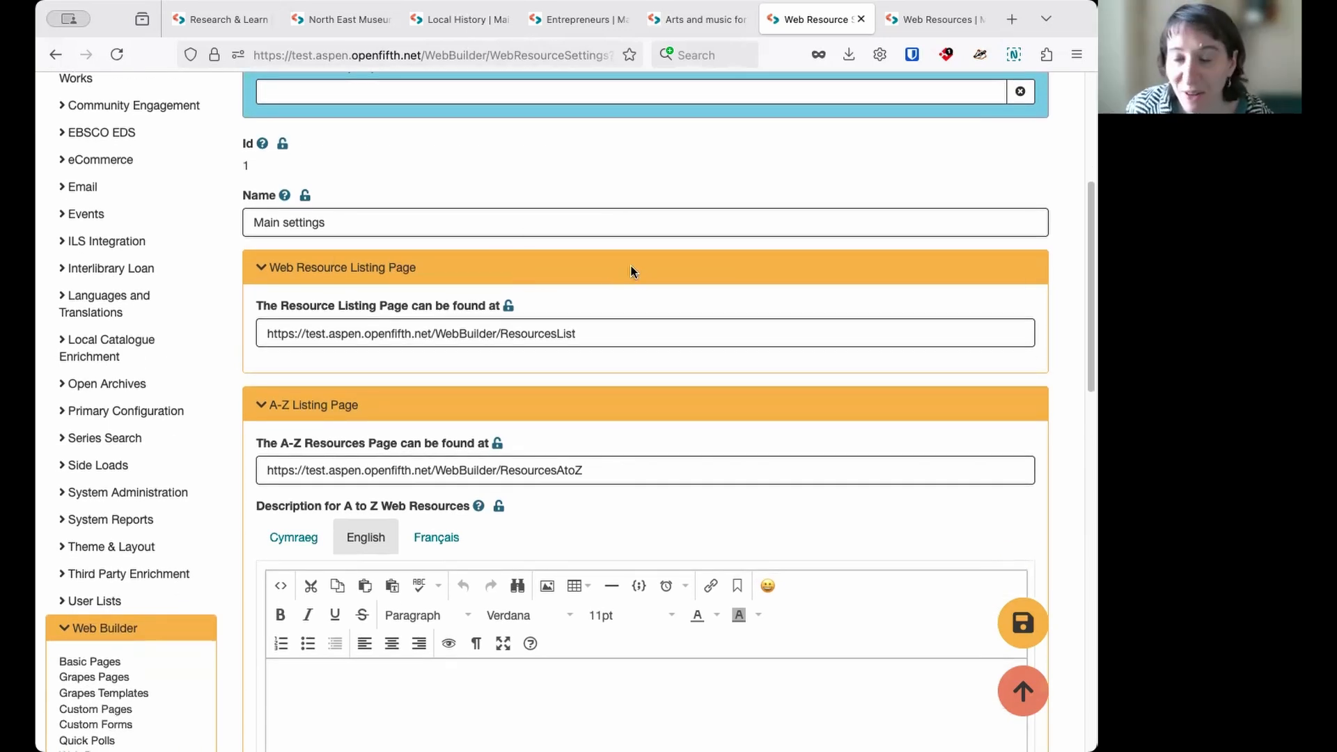
pyautogui.scroll(-2, 620, 265)
pyautogui.scroll(-5, 626, 279)
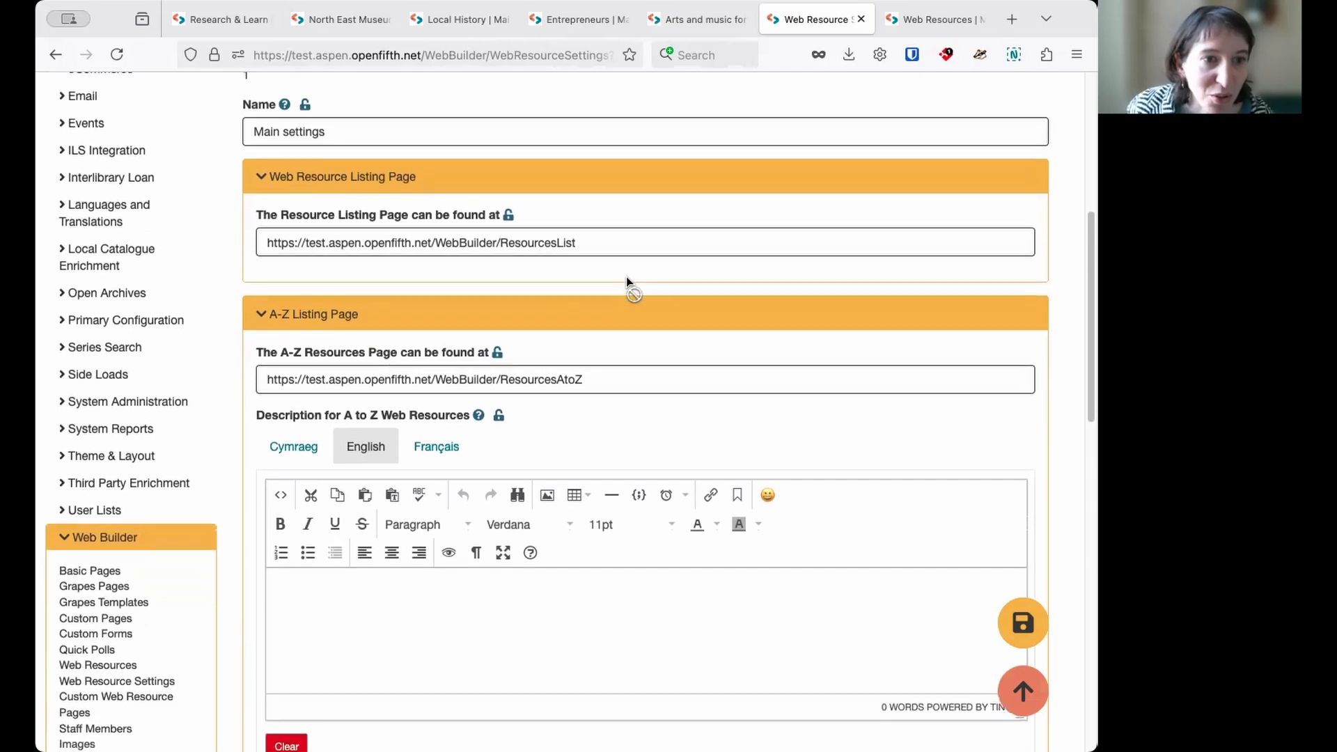
pyautogui.scroll(-8, 623, 276)
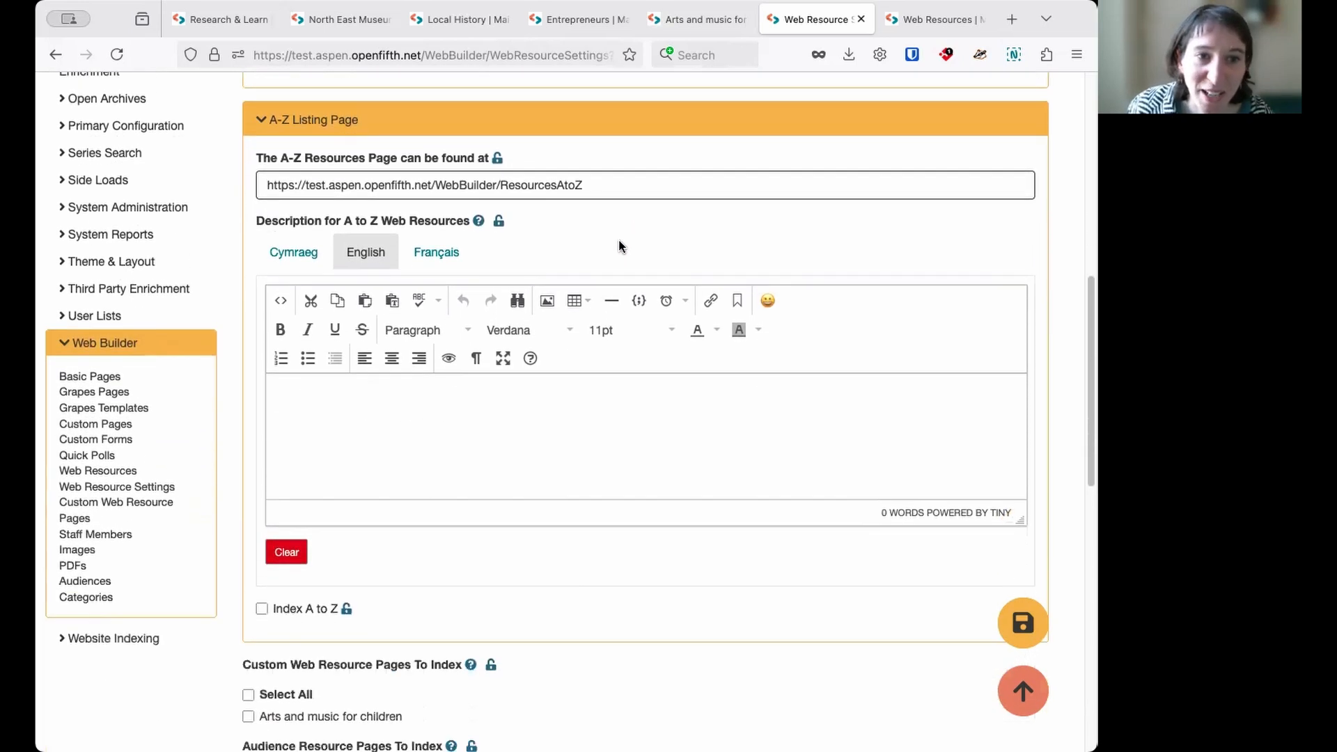
pyautogui.scroll(-4, 588, 379)
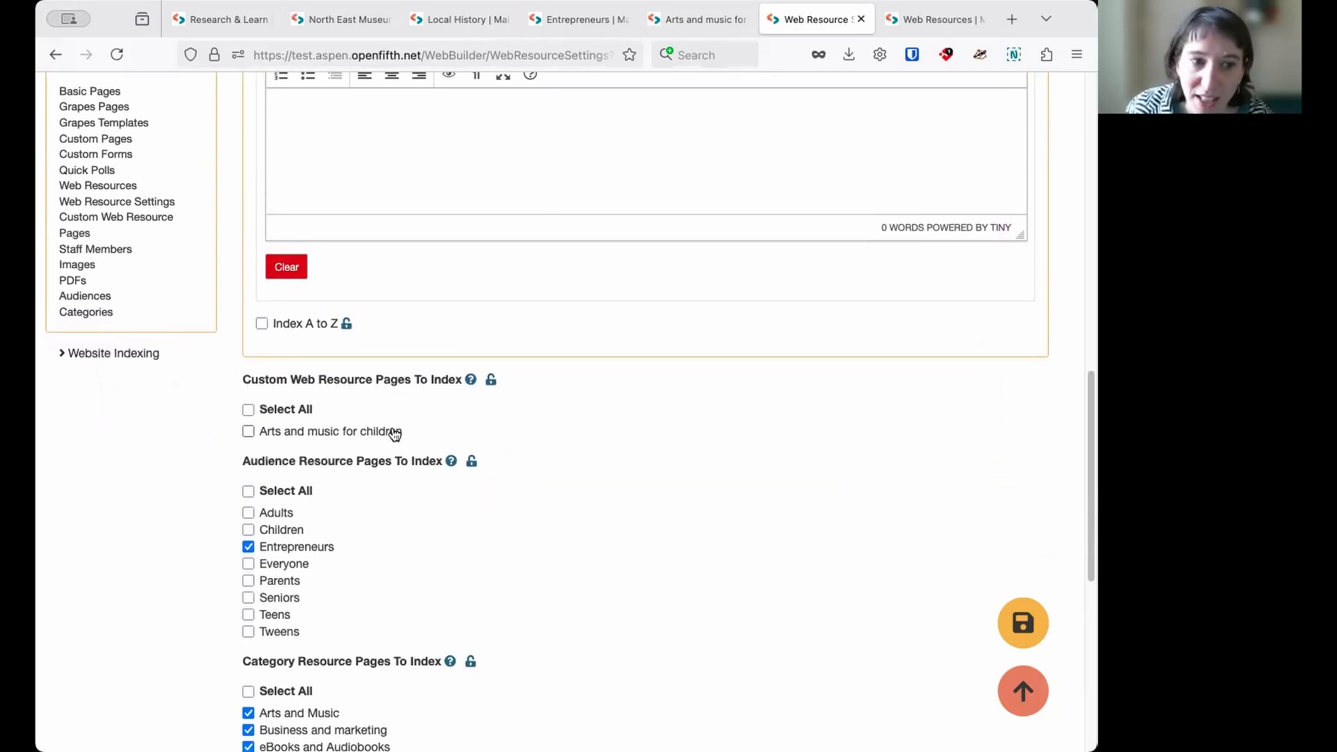
pyautogui.click(321, 433)
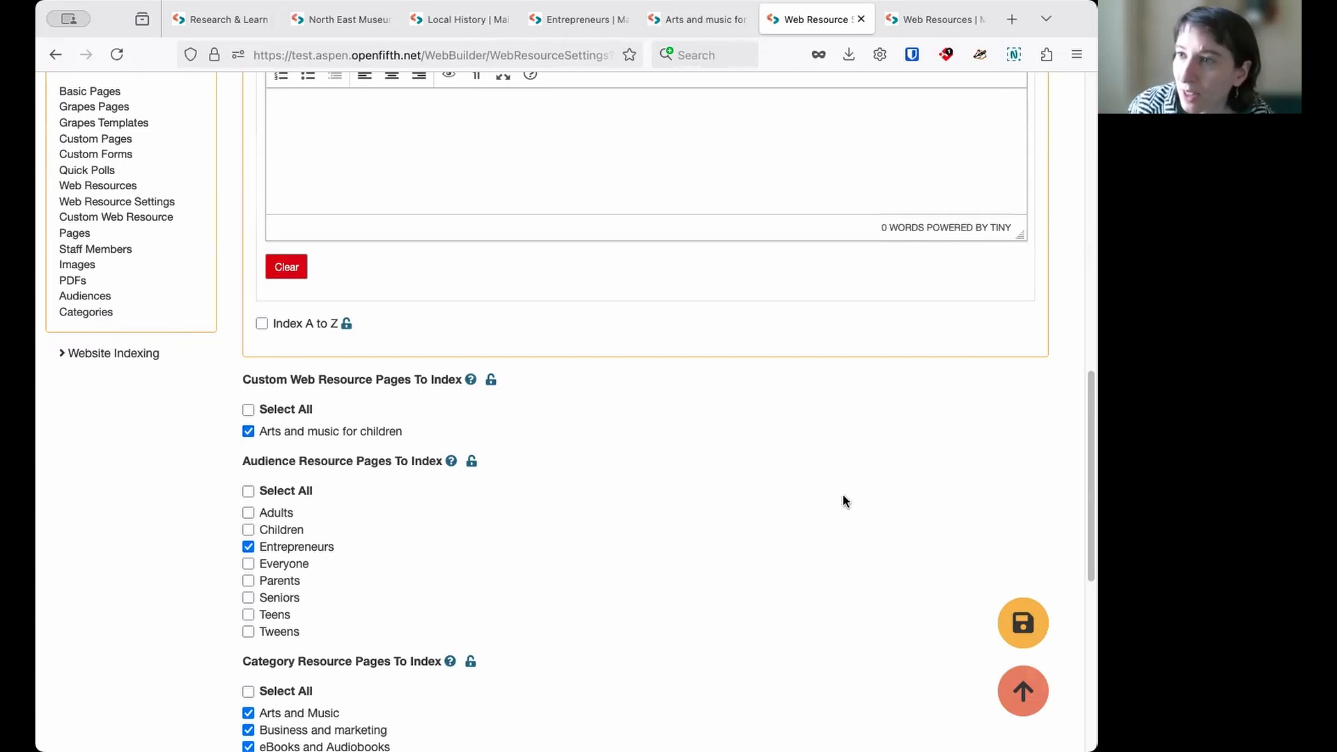
# - Review the custom, audience and category resource pages chosen for indexing and the listing page addresses in the Main settings record
pyautogui.scroll(-3, 679, 417)
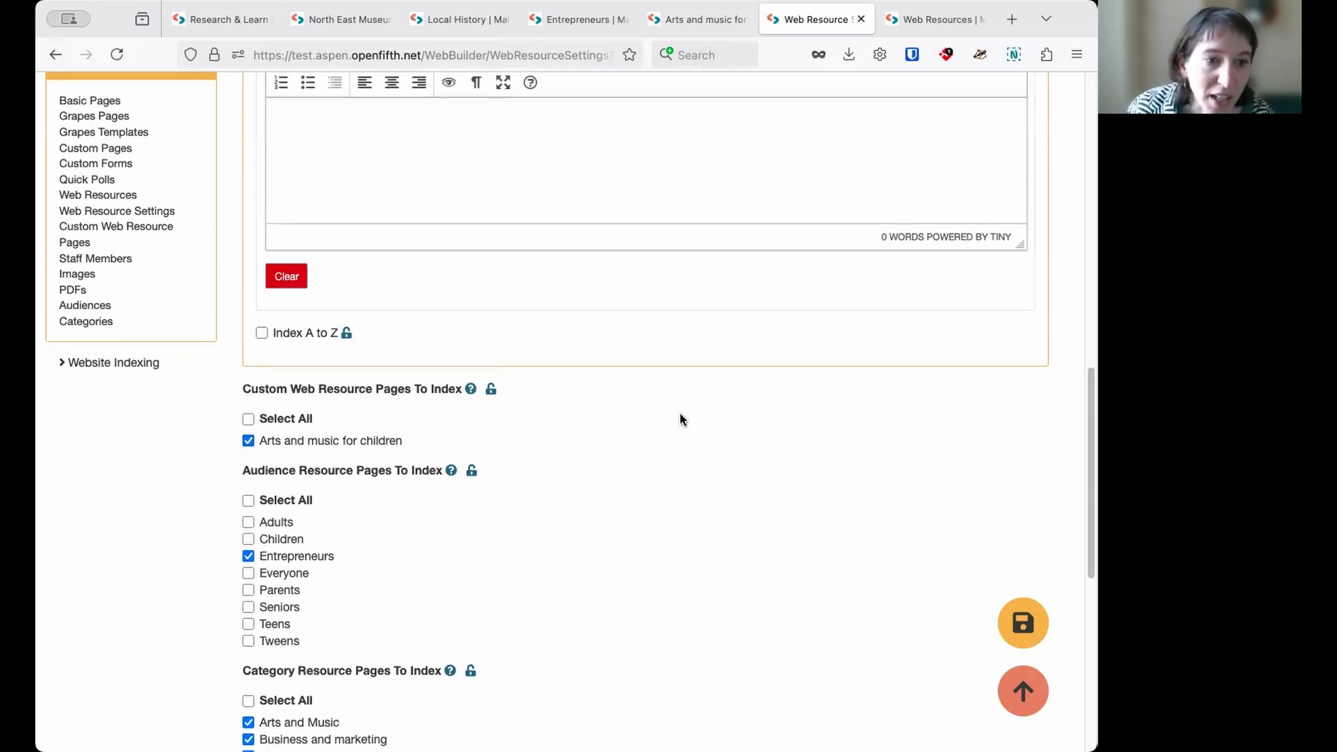
pyautogui.scroll(-2, 451, 409)
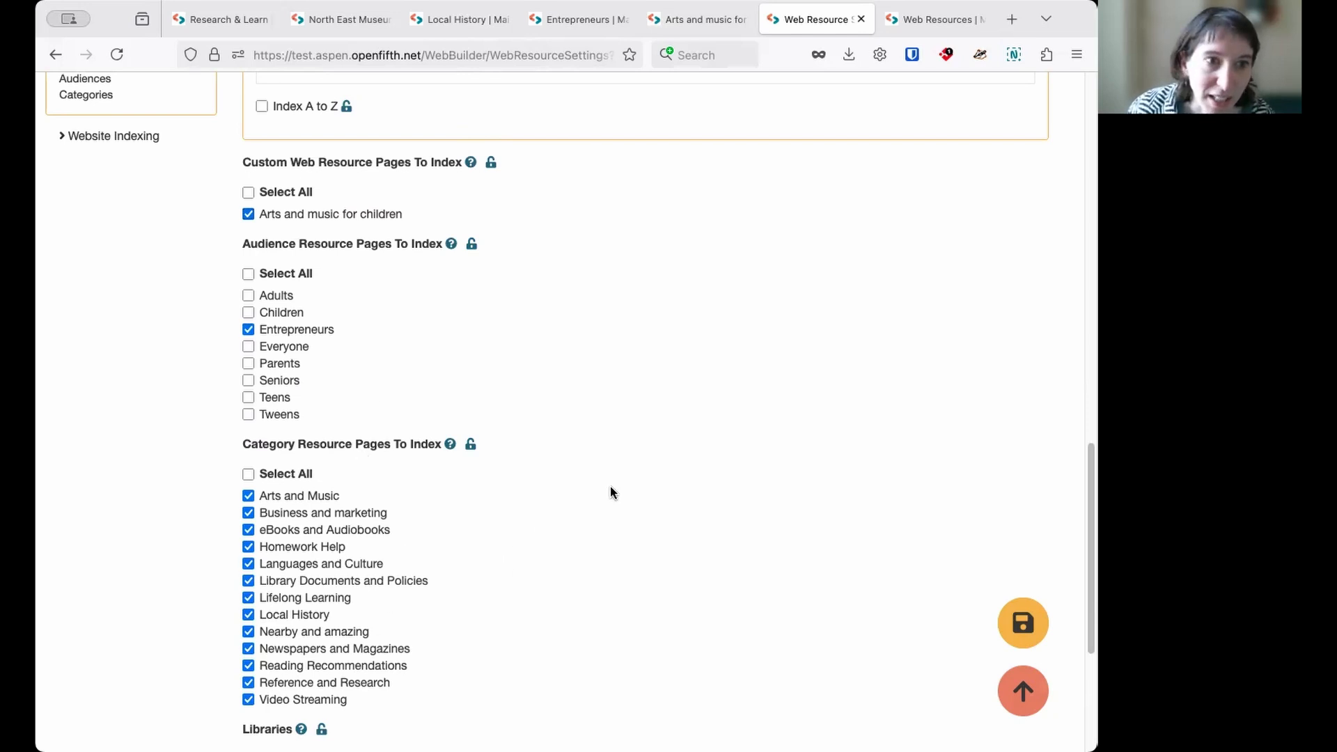
pyautogui.scroll(3, 600, 485)
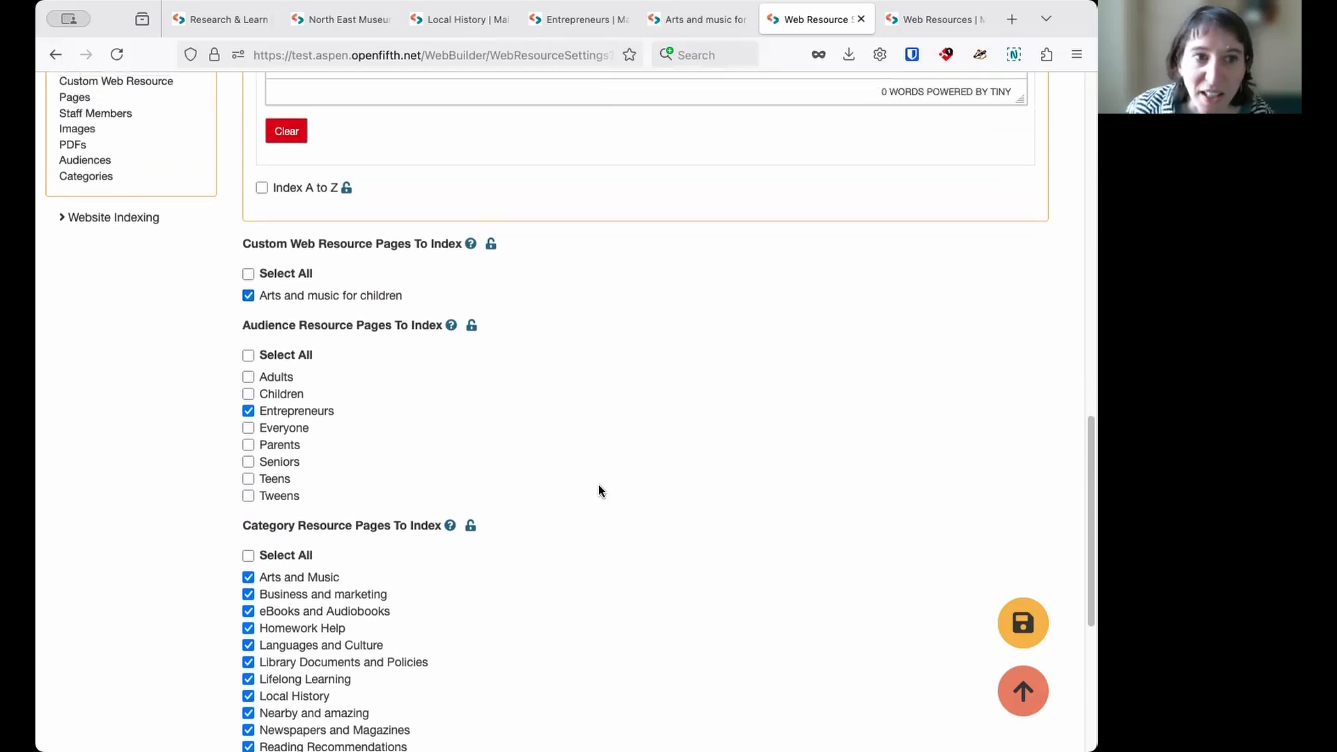
pyautogui.scroll(10, 592, 487)
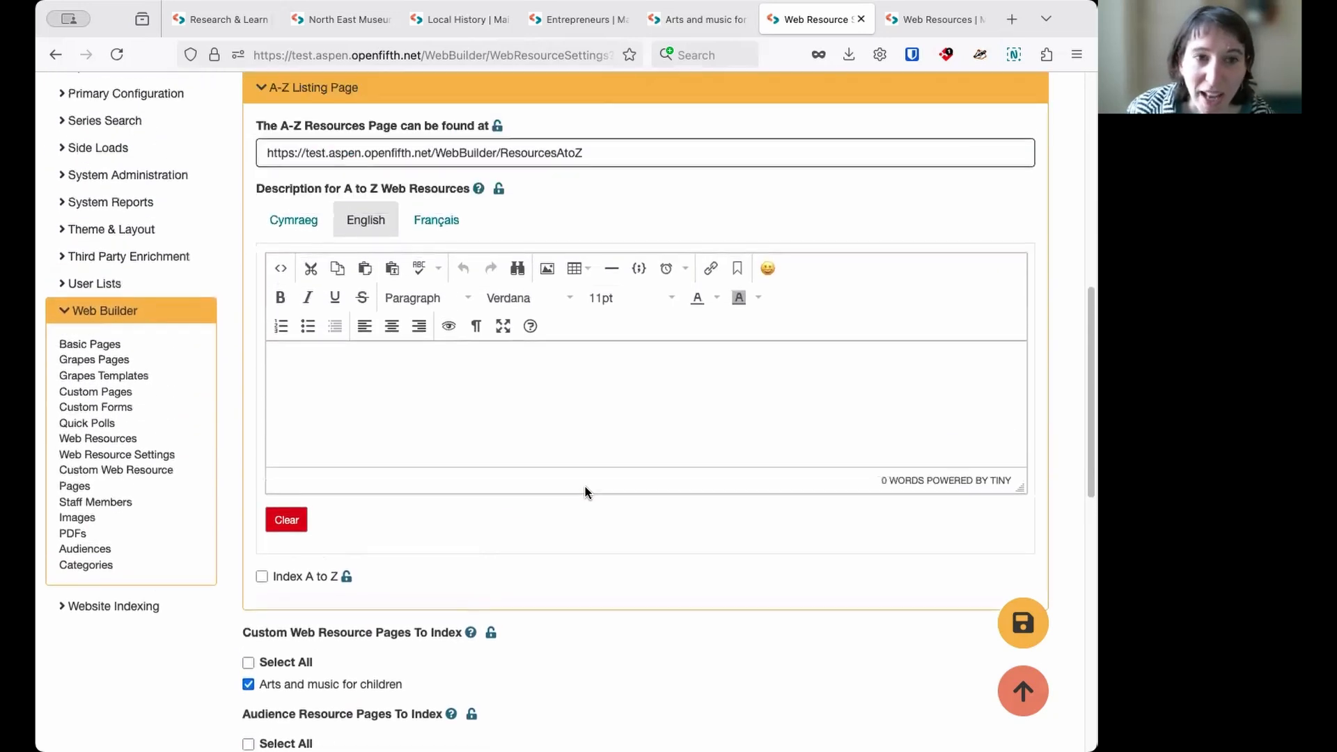
pyautogui.scroll(5, 583, 489)
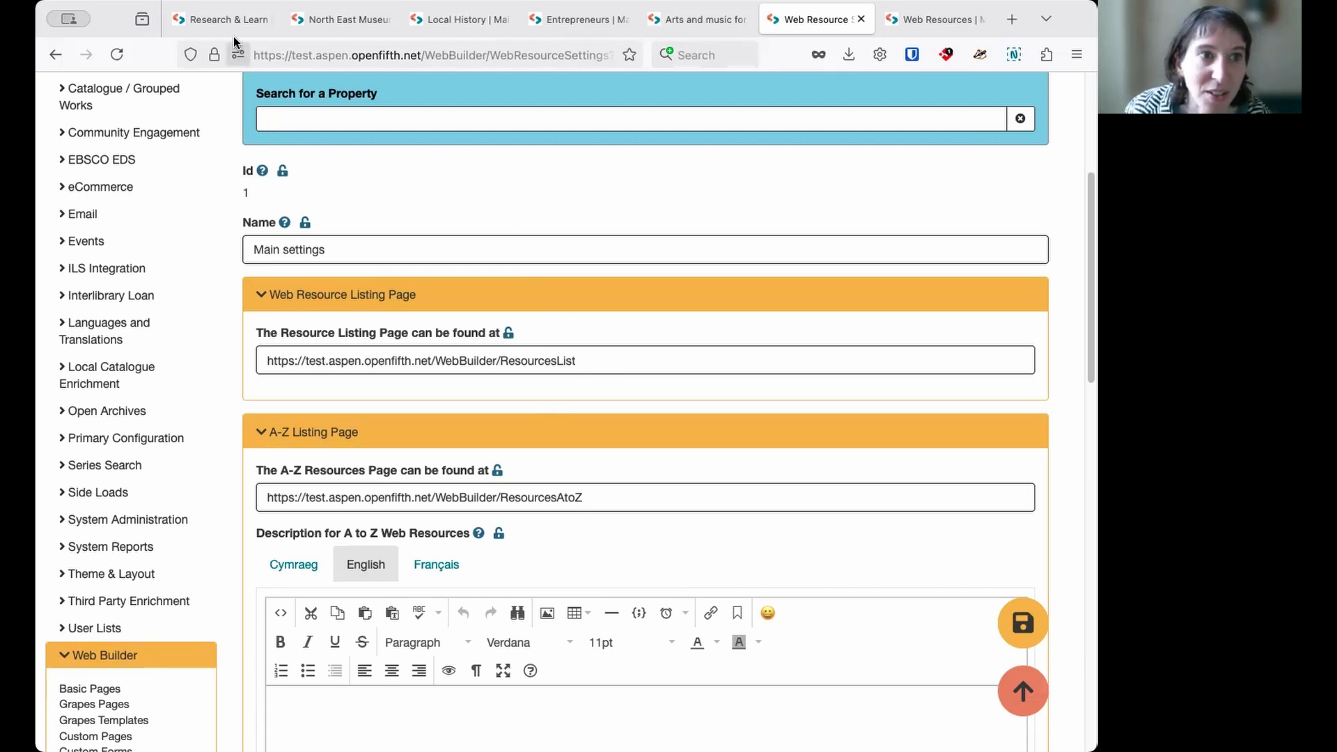
# - Check the public Research & Learn resource listing page and return to the Web Resource Settings
pyautogui.moveTo(224, 25)
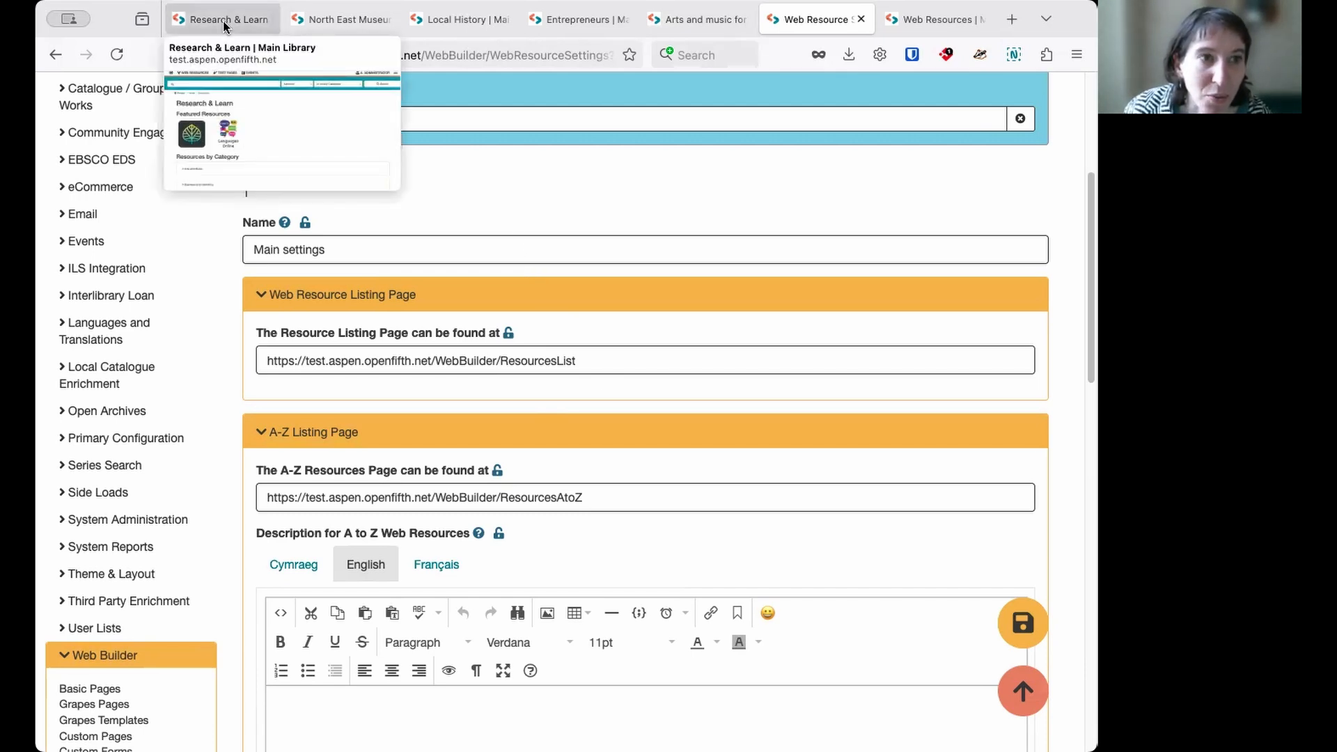
pyautogui.click(224, 26)
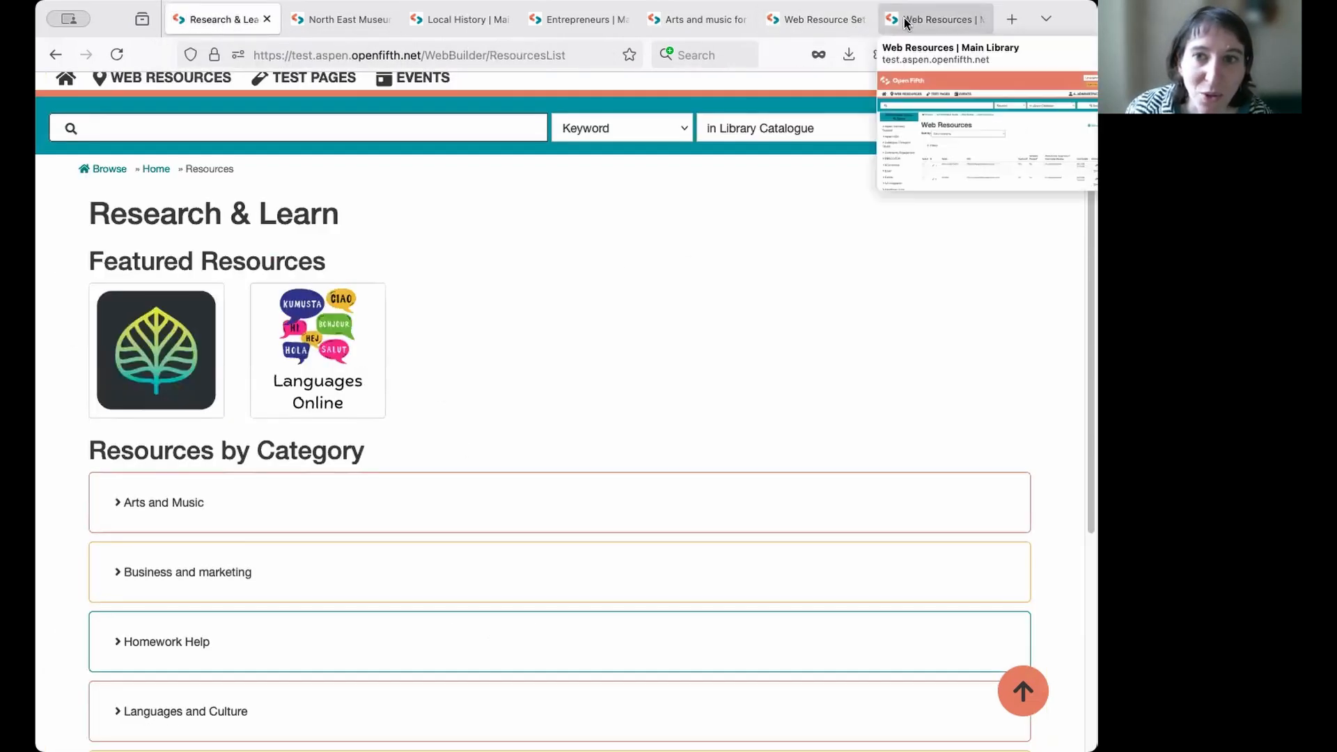
pyautogui.click(823, 23)
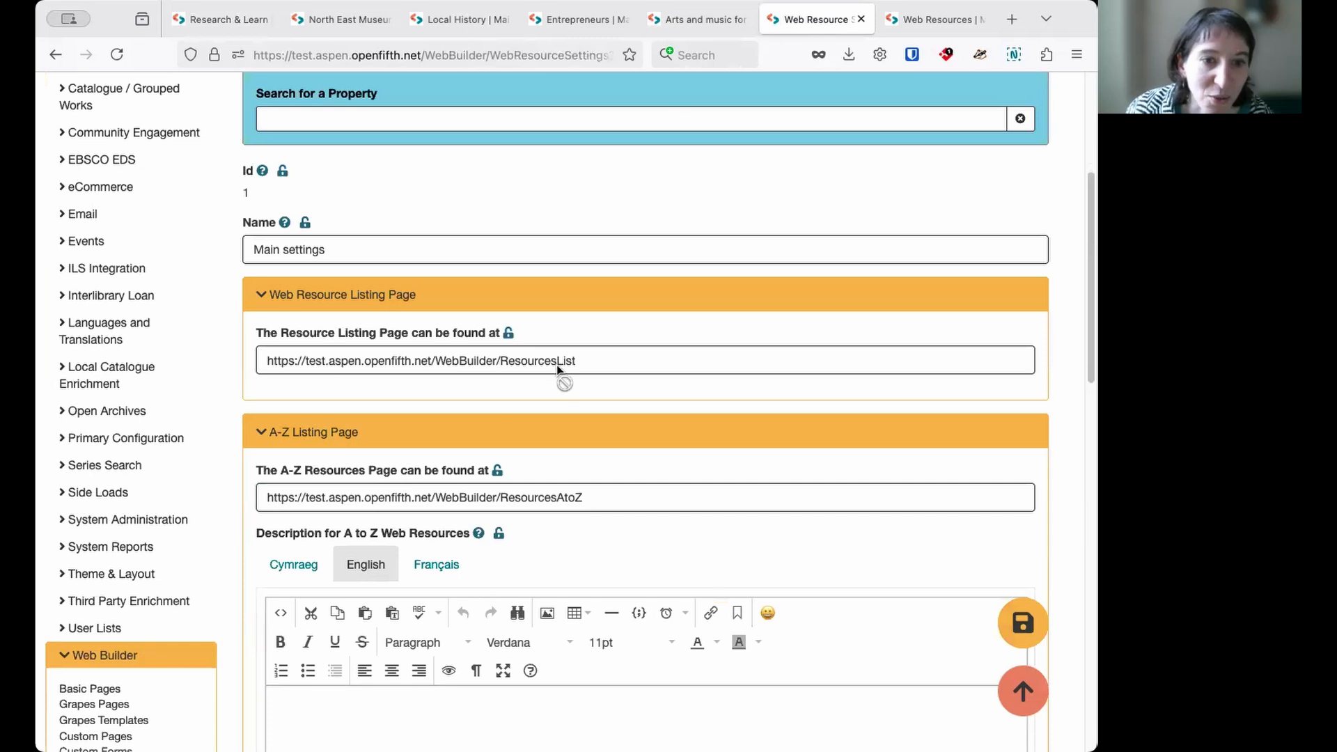
# - Examine the A-Z Listing Page settings, including the page address, the English description editor and the Index A to Z option
pyautogui.scroll(-2, 588, 363)
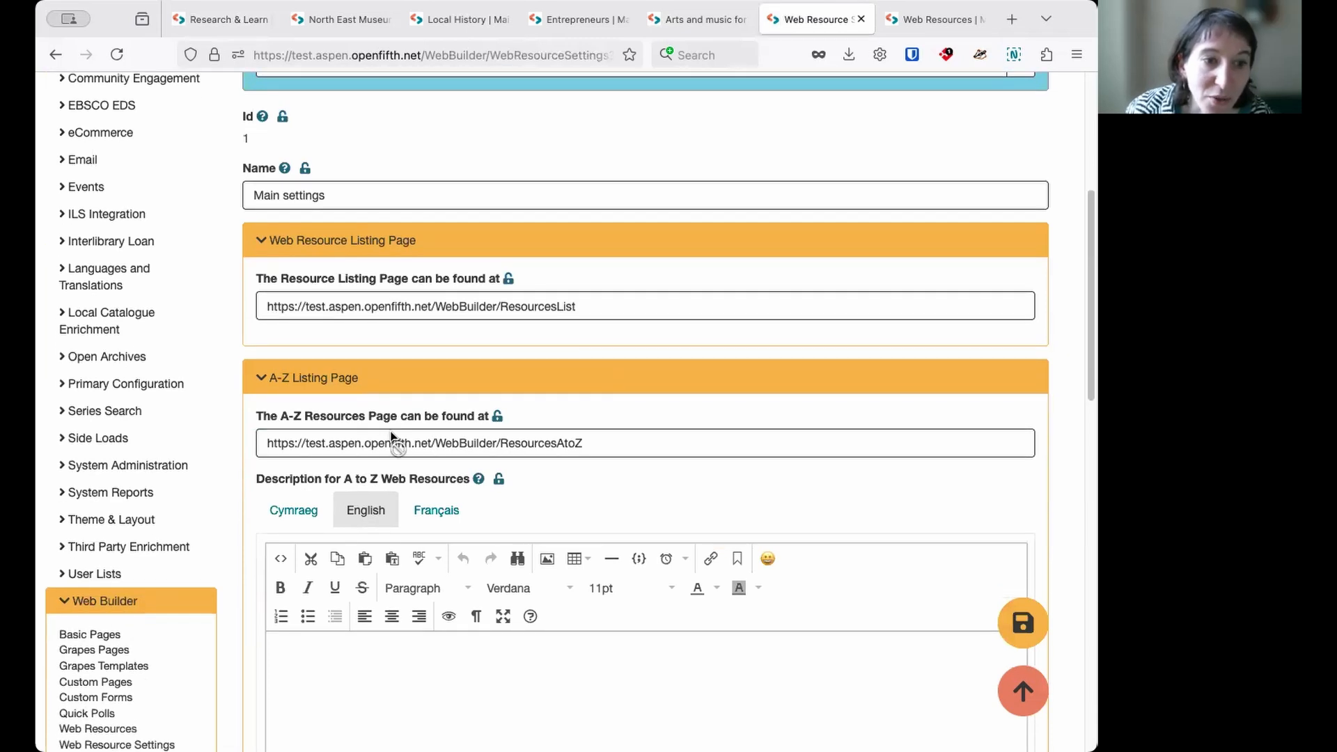
pyautogui.scroll(-2, 582, 406)
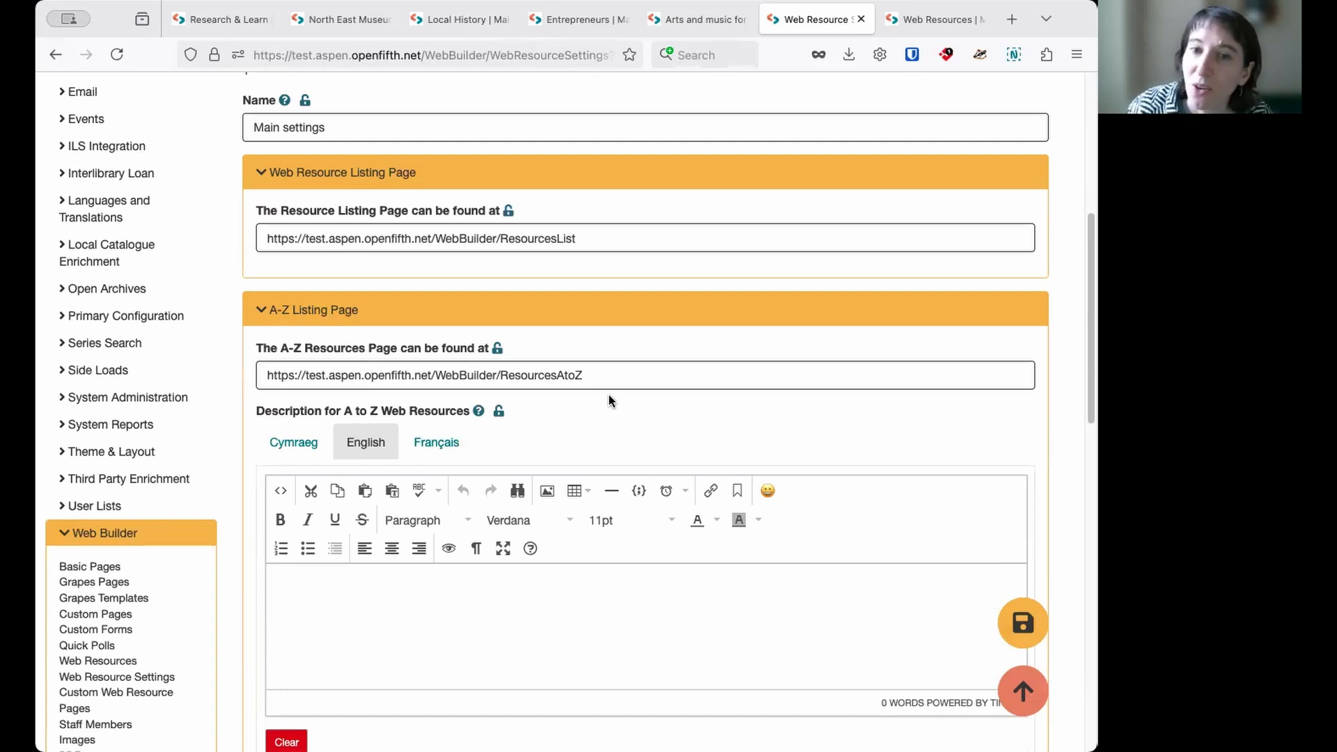
pyautogui.scroll(-1, 600, 394)
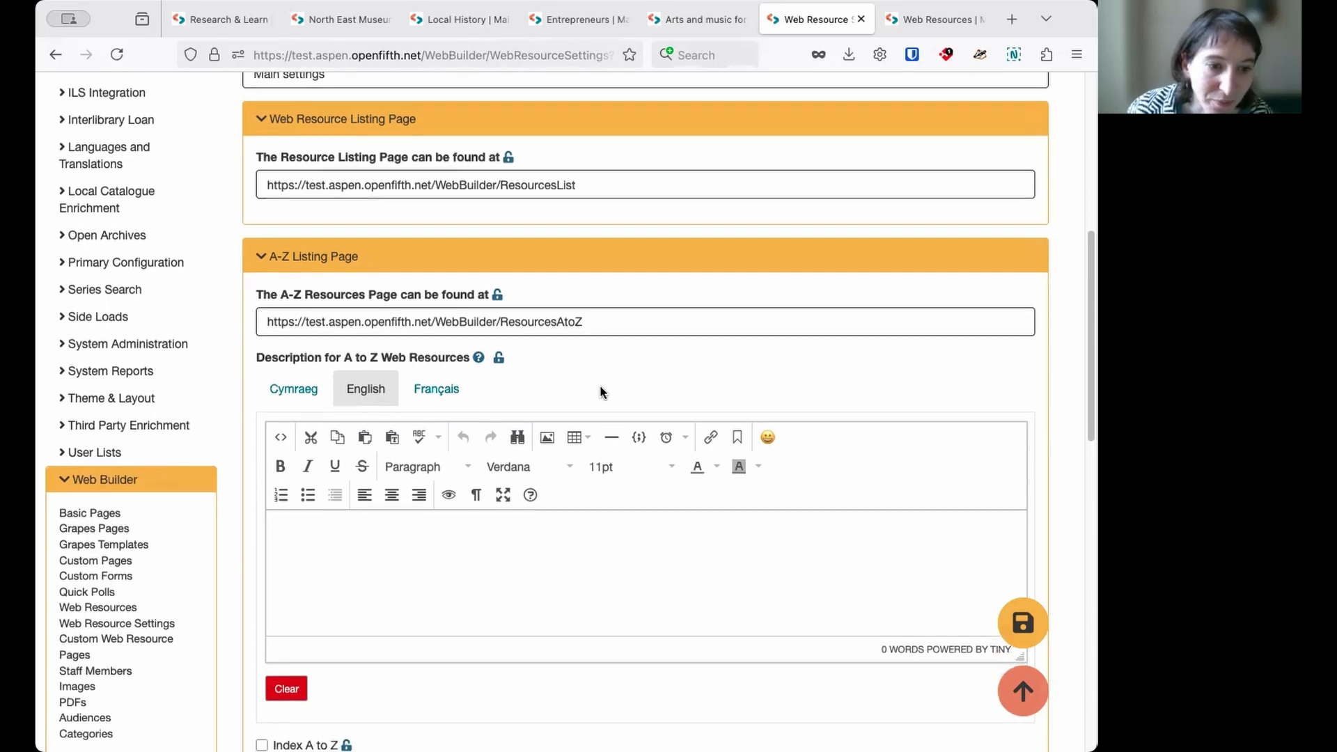
pyautogui.scroll(-1, 630, 322)
pyautogui.scroll(-1, 626, 323)
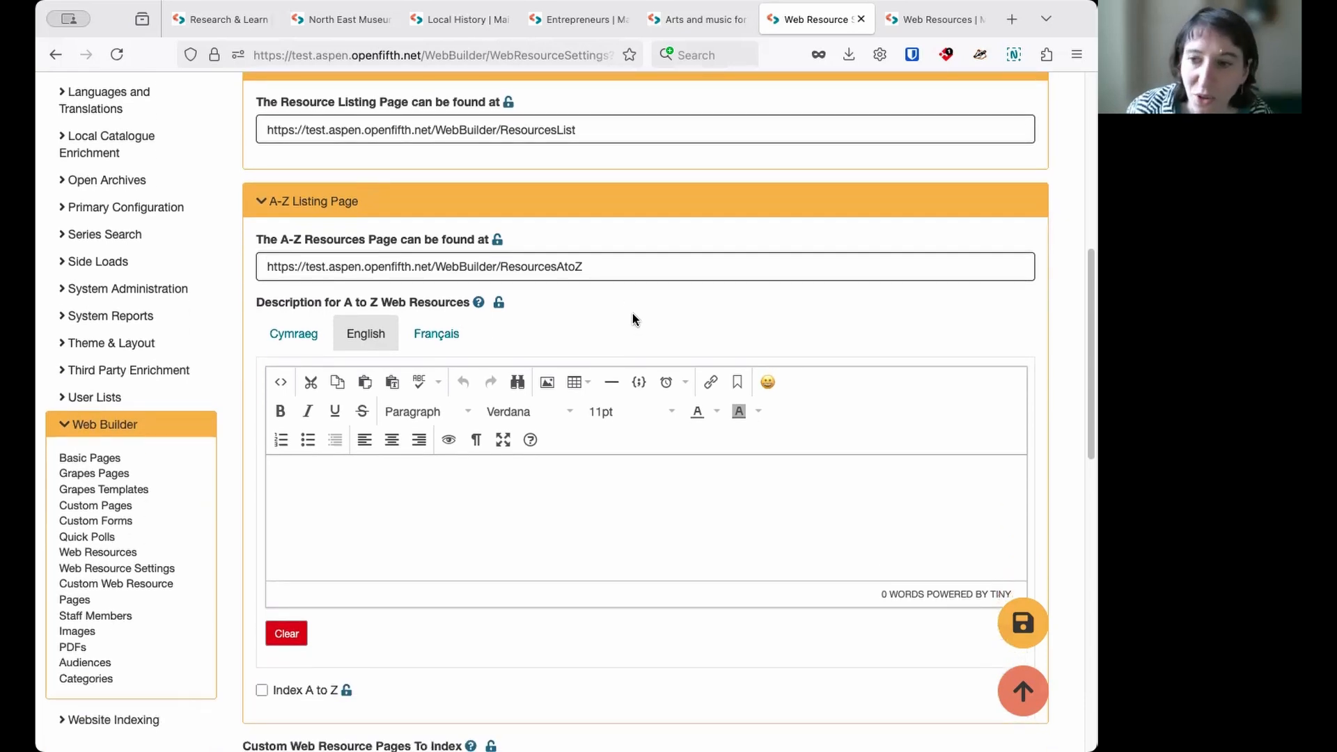
pyautogui.scroll(-1, 647, 304)
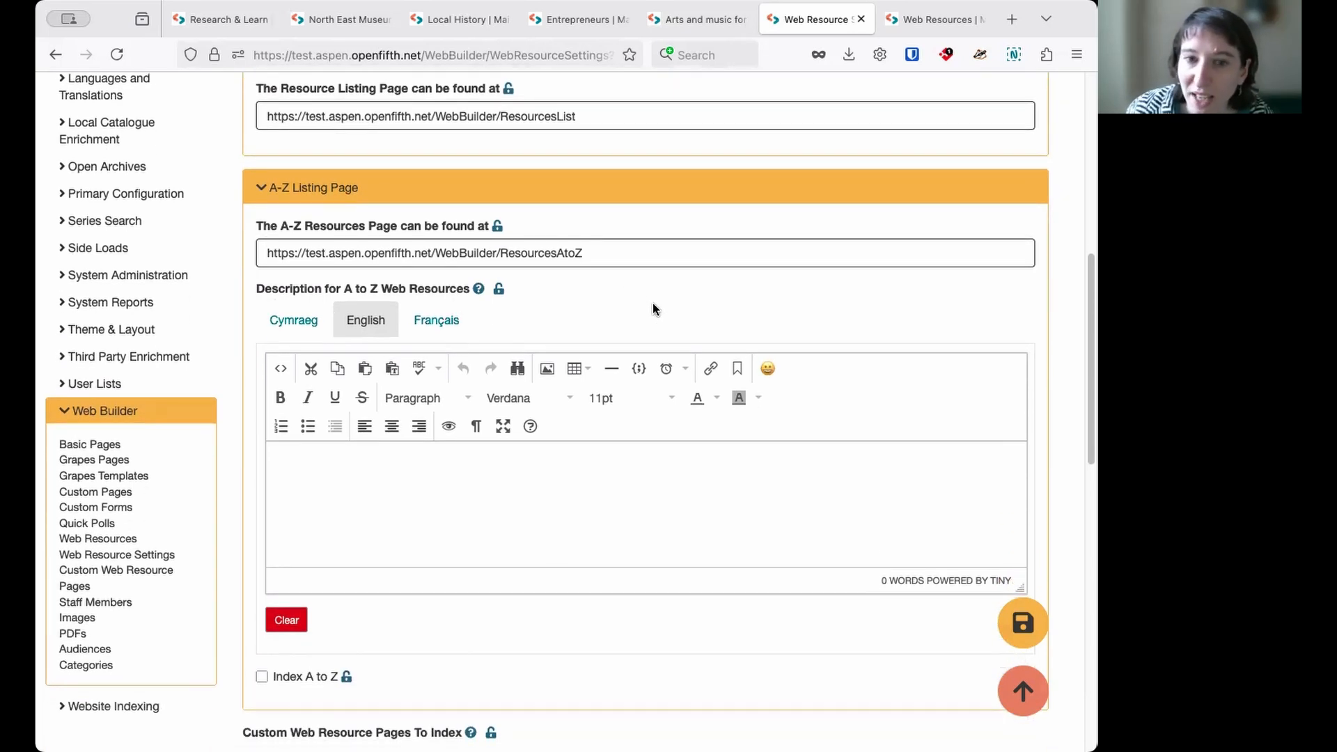
pyautogui.click(461, 495)
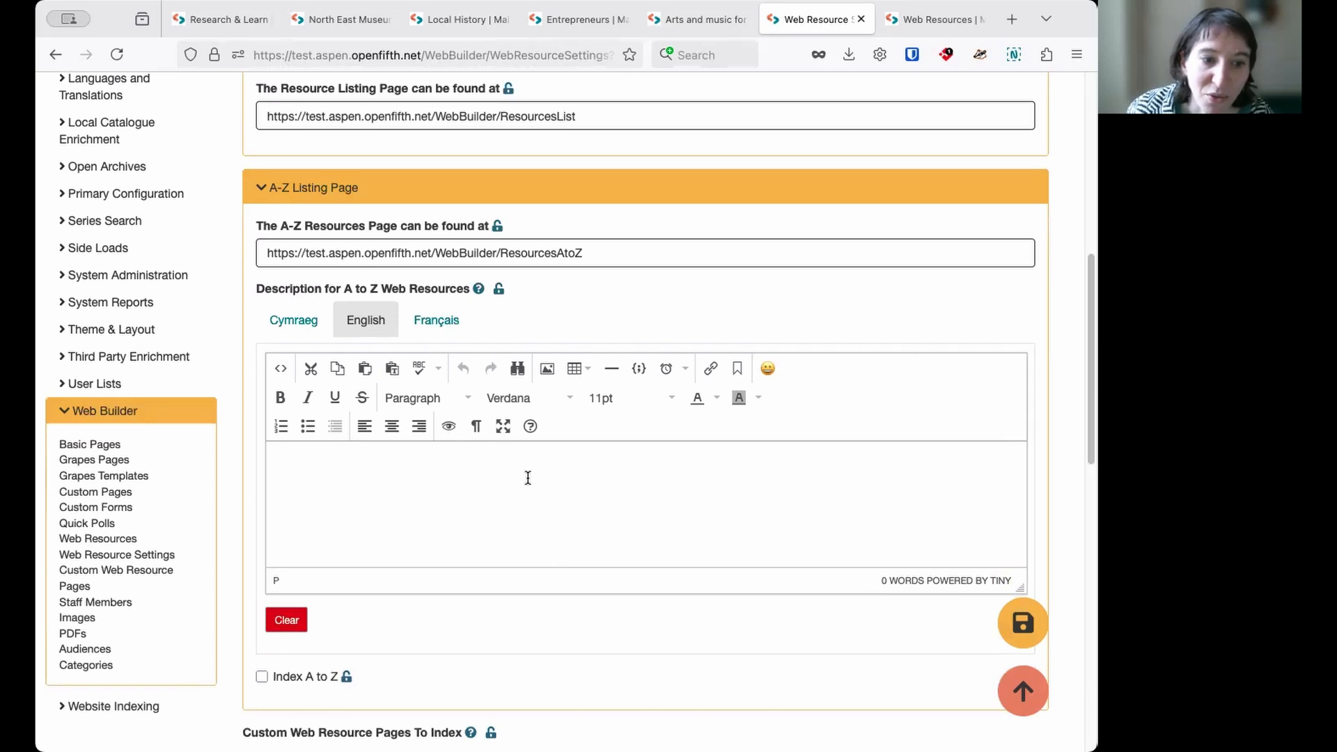
pyautogui.scroll(2, 525, 475)
pyautogui.scroll(-2, 521, 485)
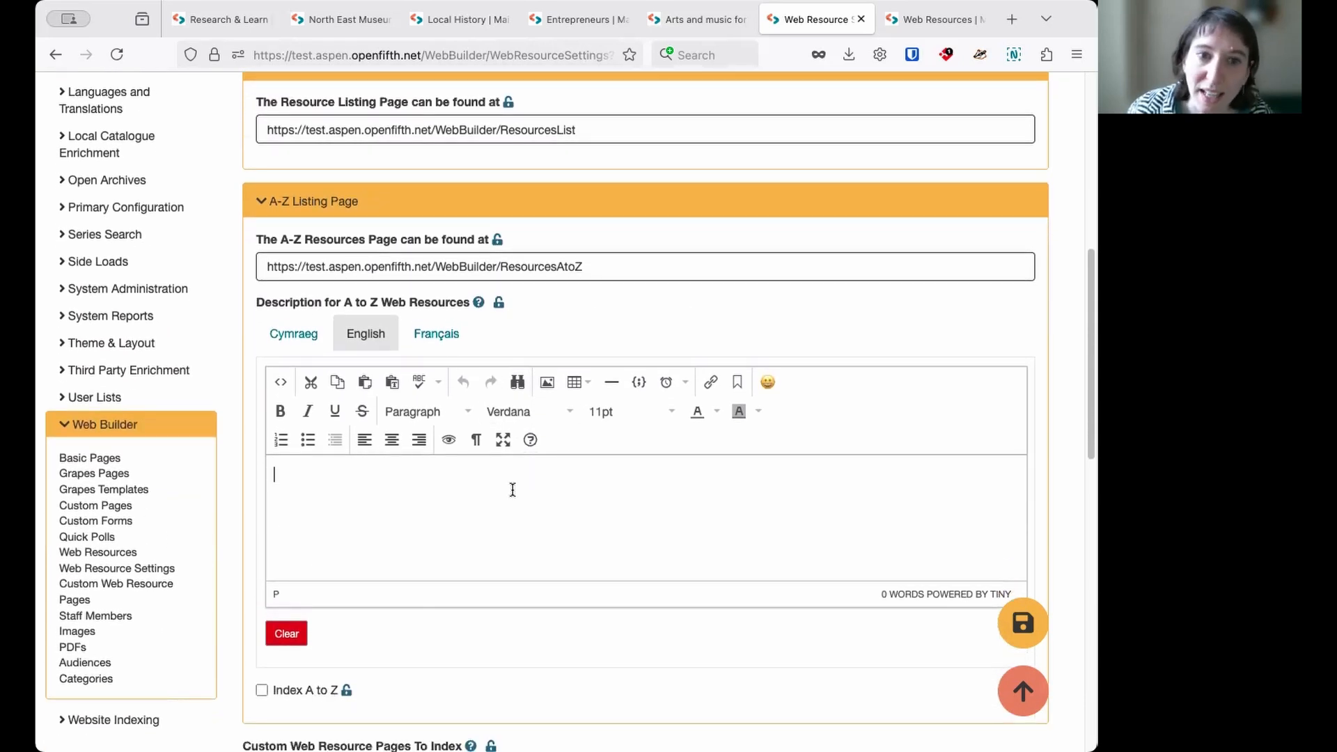
pyautogui.scroll(1, 553, 254)
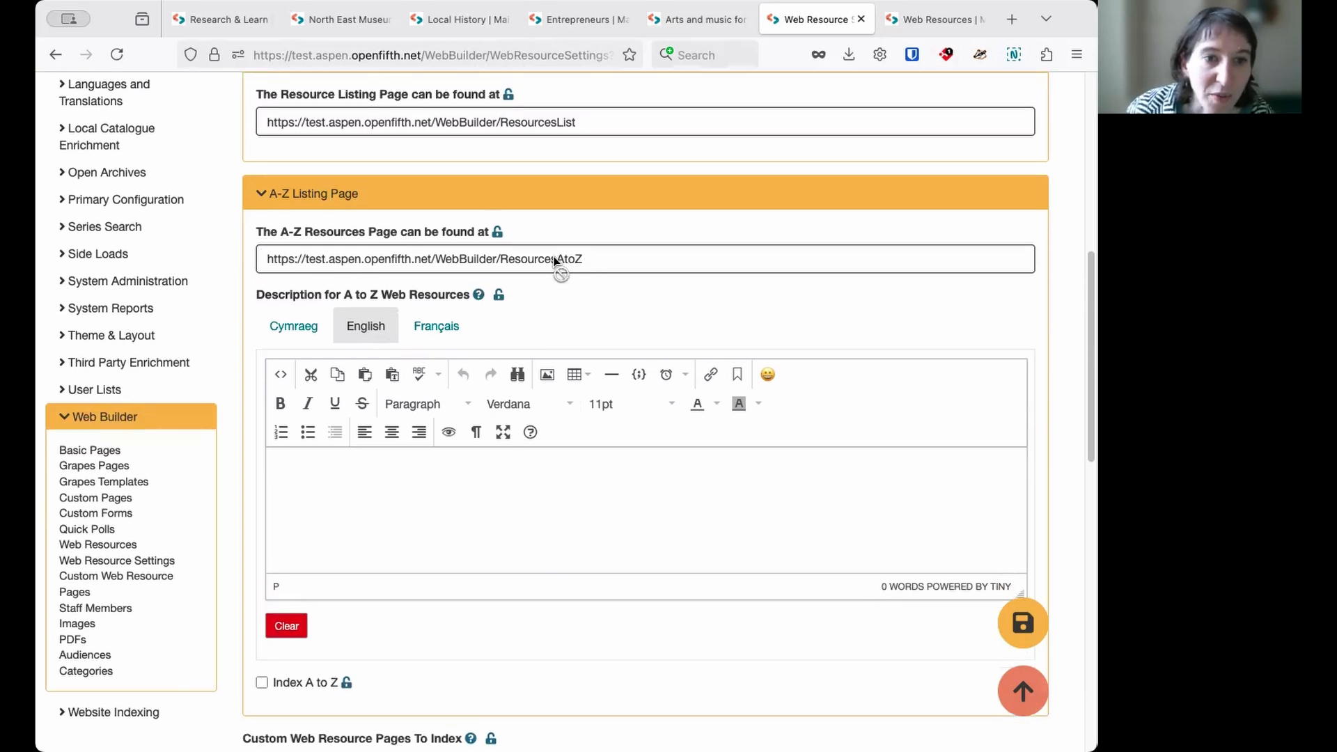
# - Open the public Web resources A to Z page, confirming to leave the Web Resource Settings without saving
pyautogui.scroll(8, 553, 255)
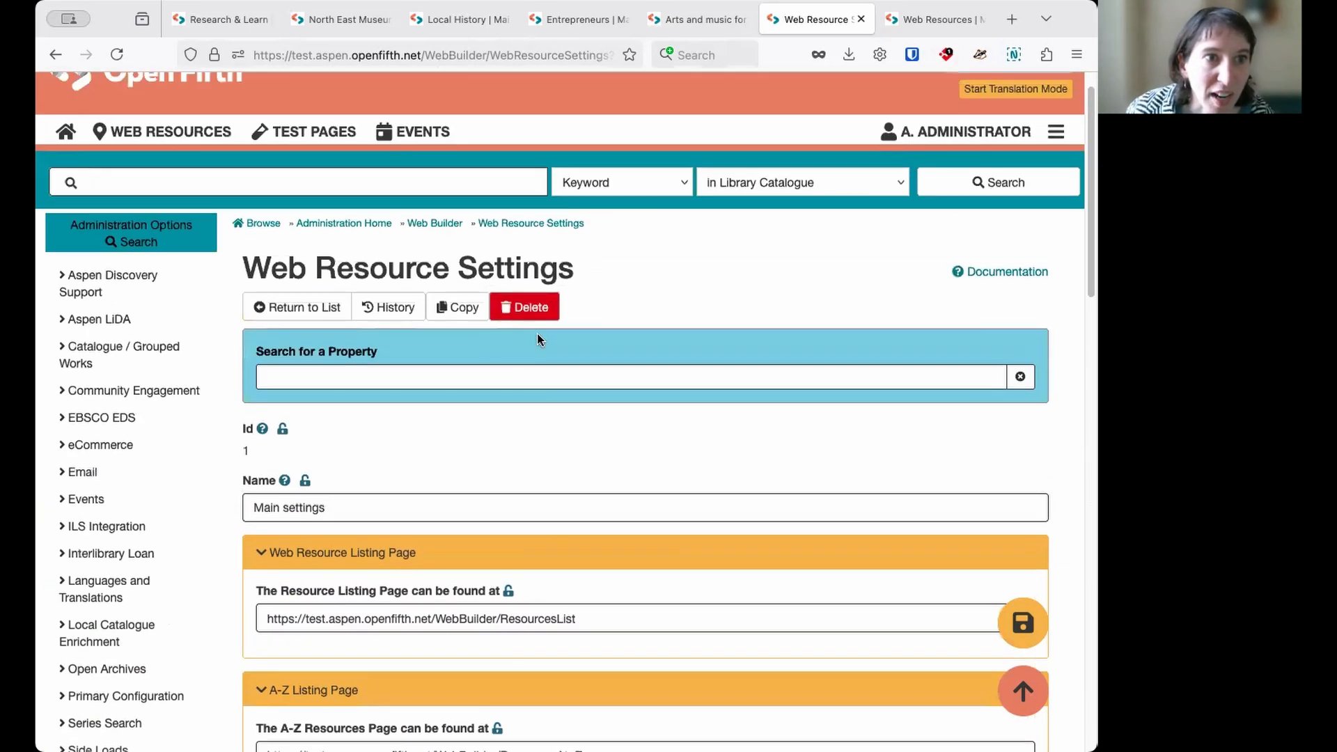
pyautogui.click(203, 139)
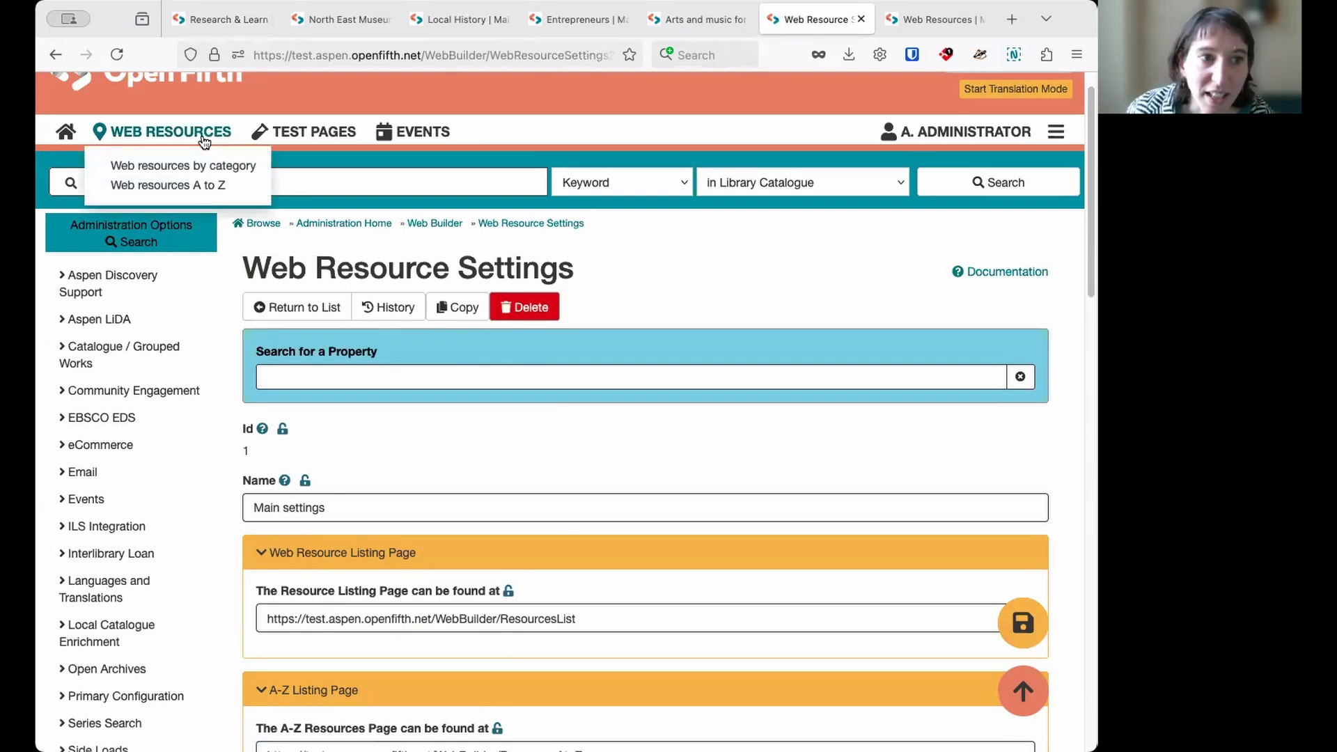
pyautogui.click(195, 185)
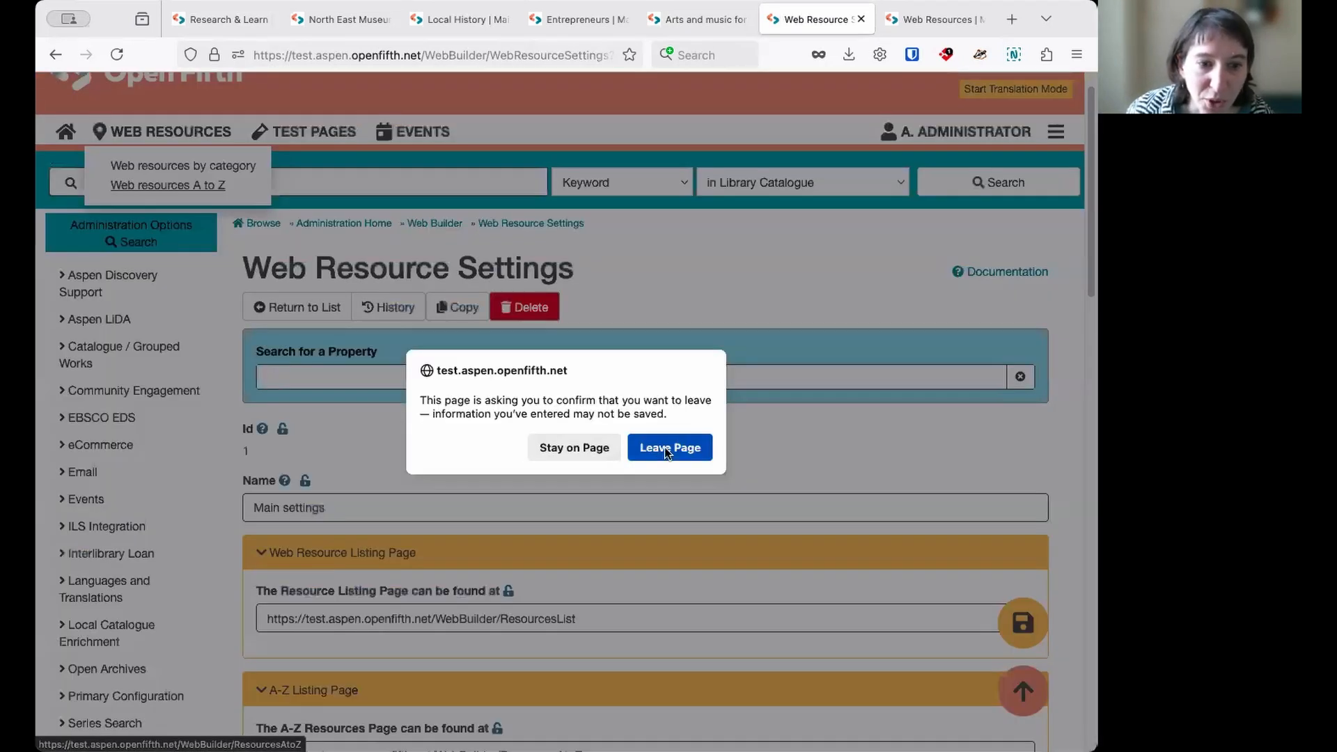
pyautogui.click(669, 448)
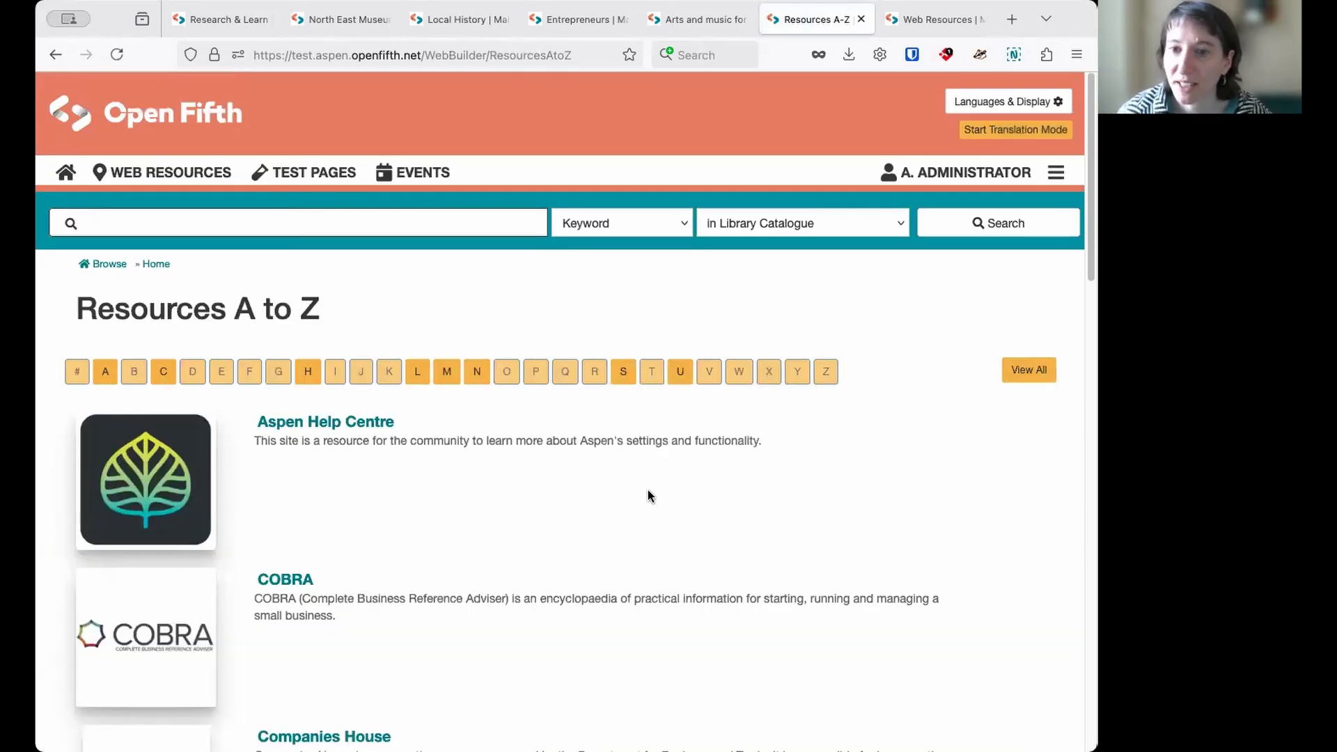
# - Look over the A to Z list, filter it to resources starting with U, and show all resources again
pyautogui.scroll(-6, 641, 485)
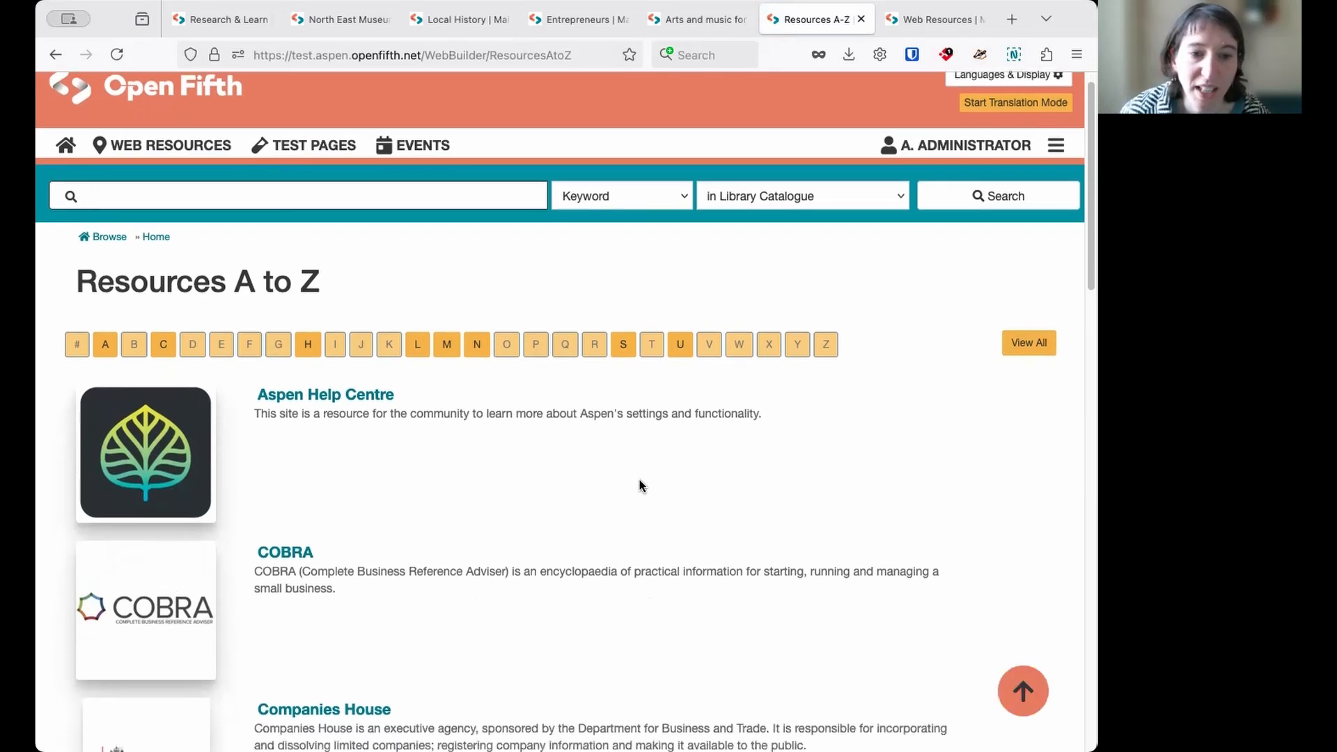
pyautogui.scroll(6, 641, 486)
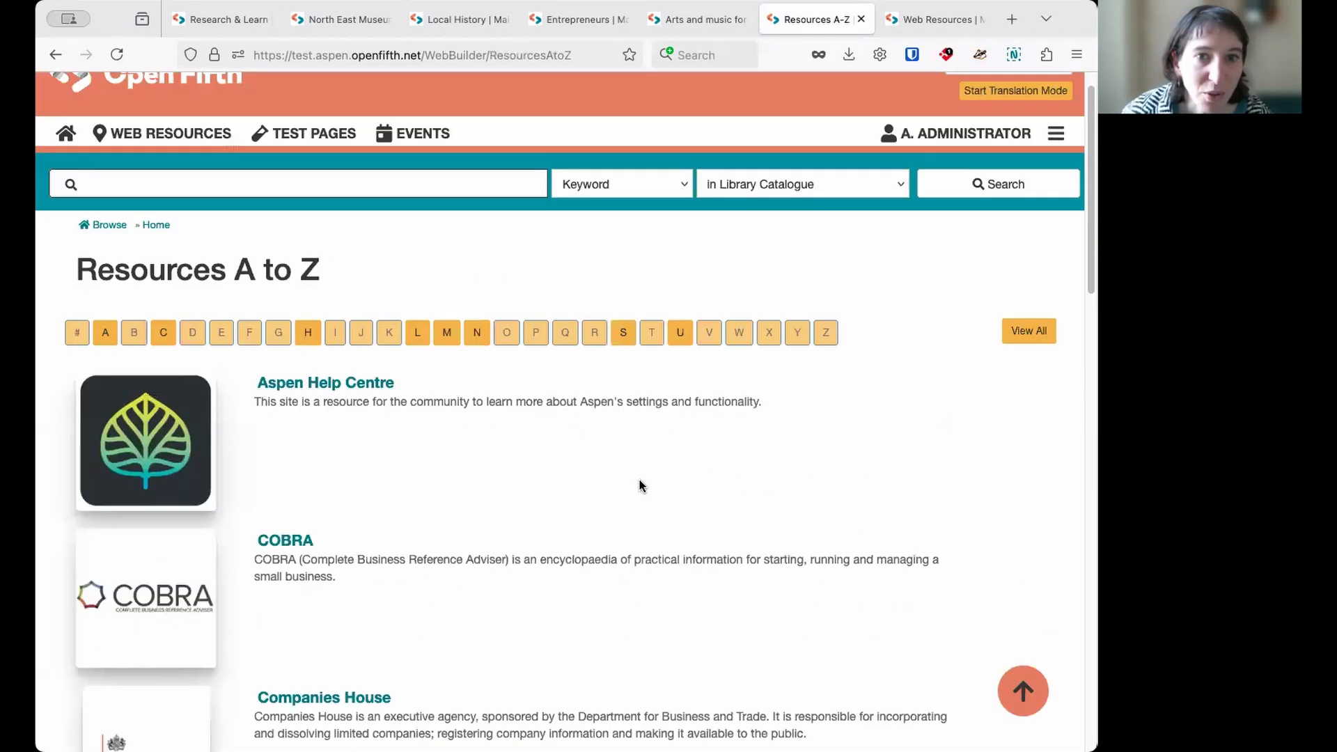
pyautogui.click(681, 371)
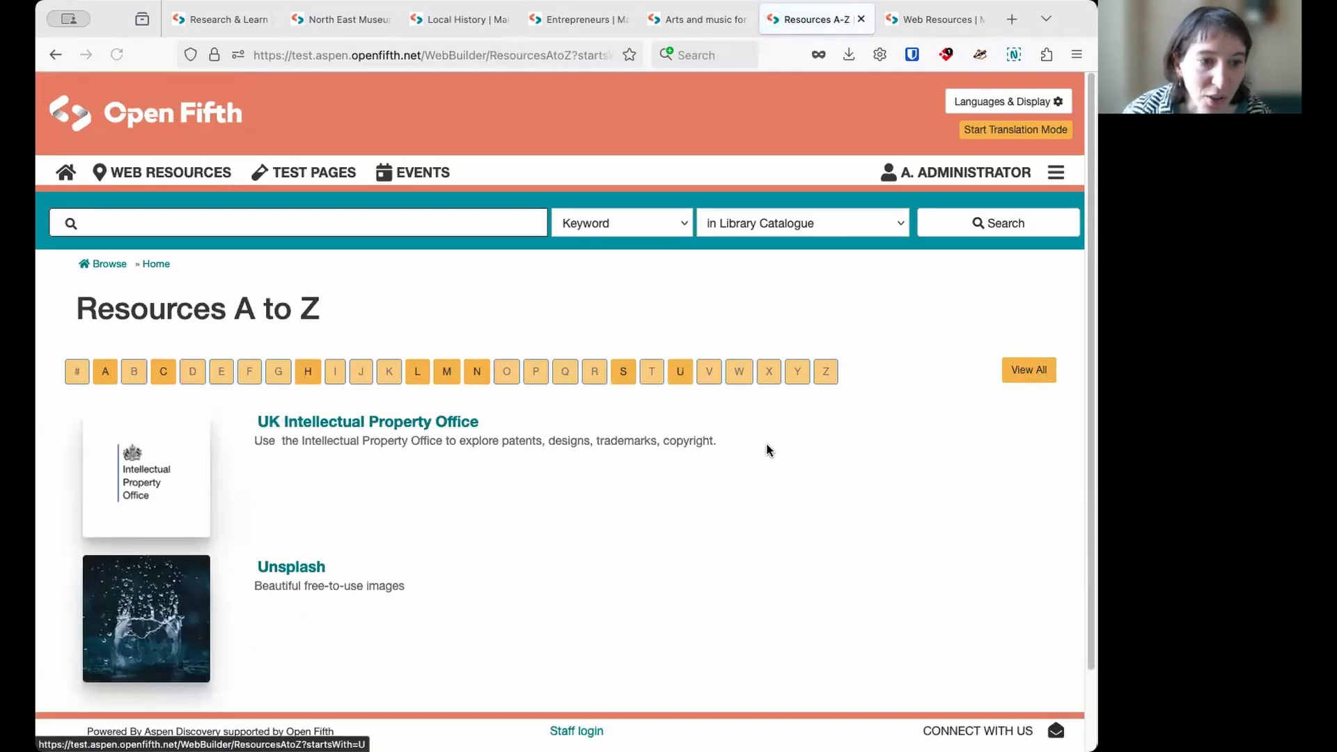
pyautogui.click(1041, 372)
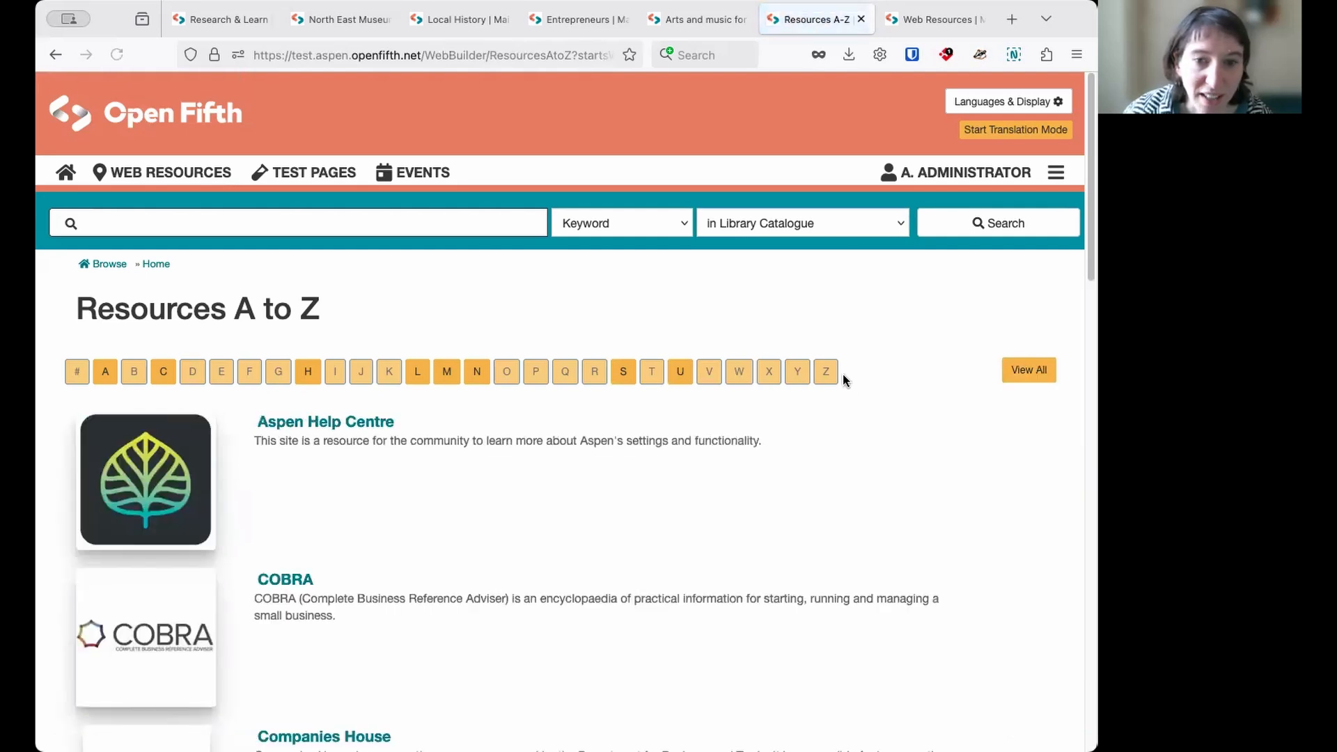